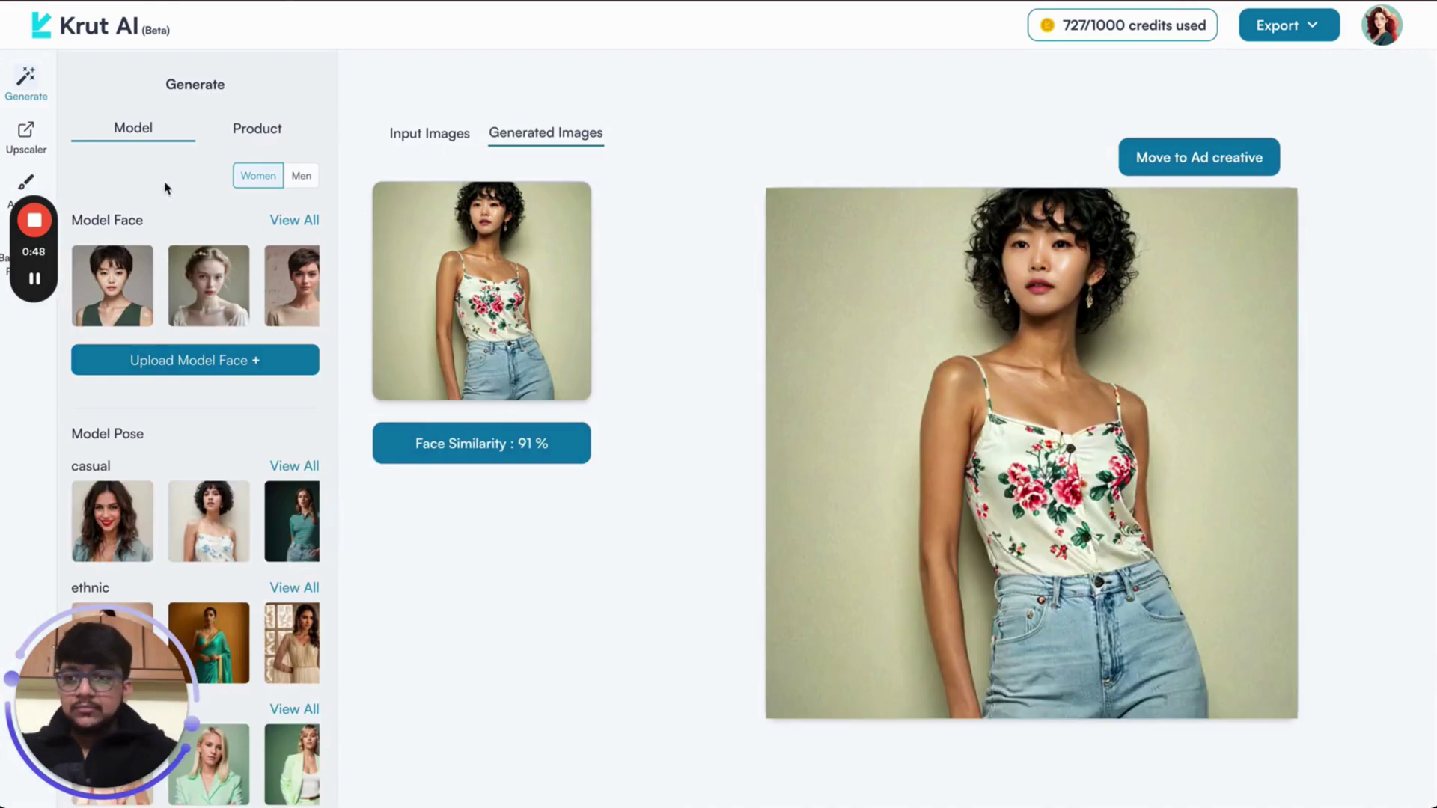
Examine the women's and men's model faces and the model pose categories offered for generation
{"action": "left_click", "coordinate": [255, 138]}
{"action": "left_click", "coordinate": [142, 129]}
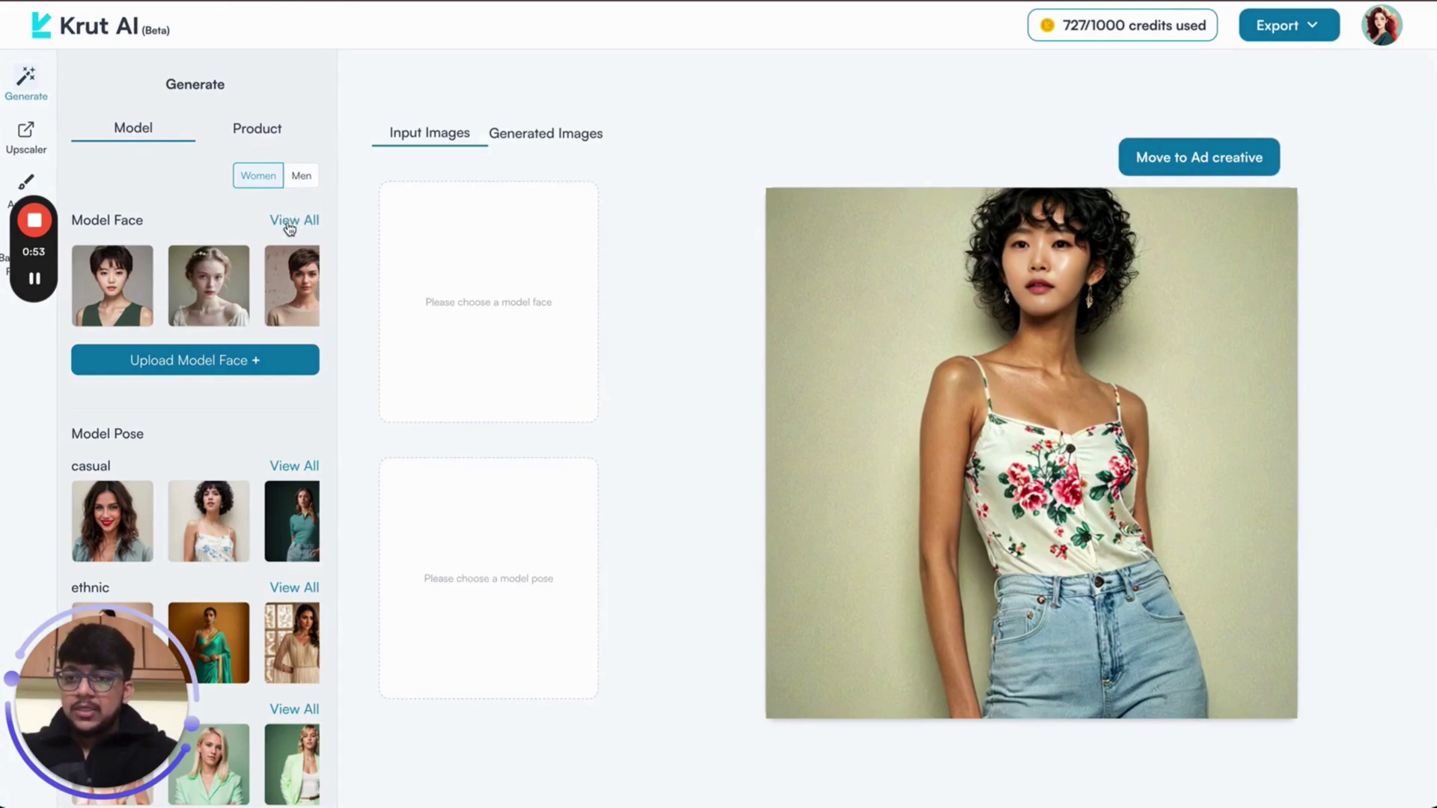
{"action": "left_click", "coordinate": [302, 176]}
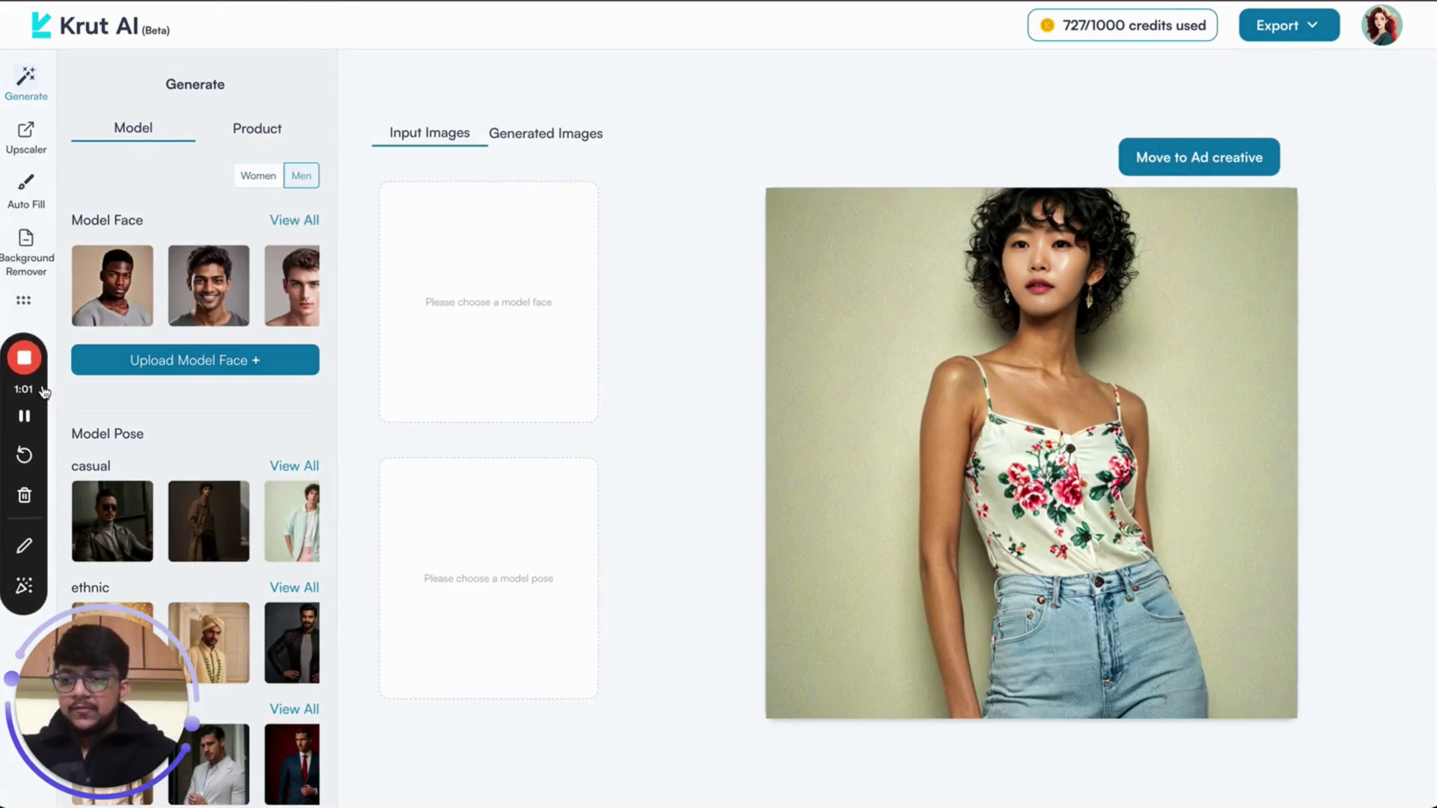
{"action": "left_click", "coordinate": [261, 177]}
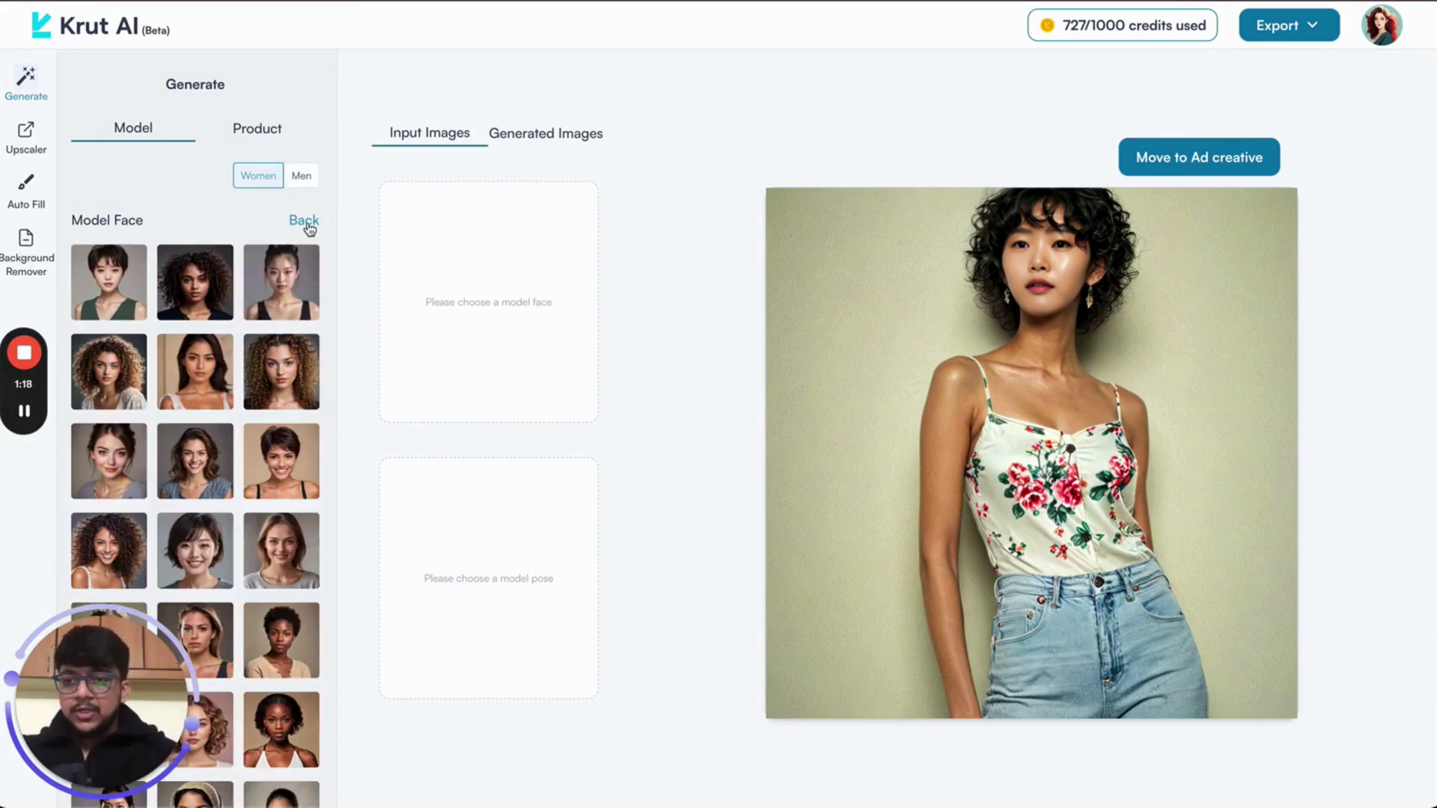
{"action": "left_click", "coordinate": [306, 220]}
{"action": "scroll", "coordinate": [286, 471], "scroll_direction": "down", "scroll_amount": 5}
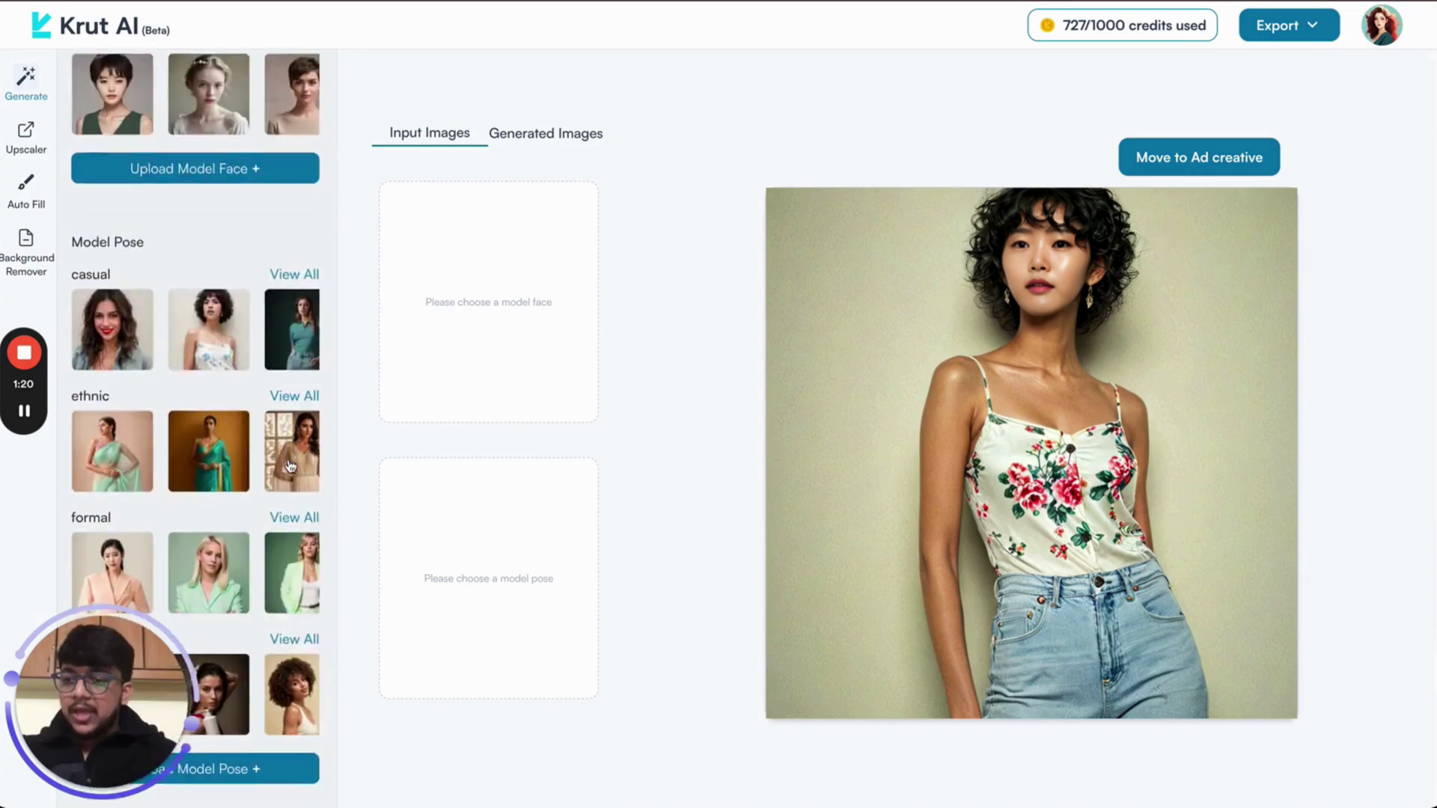
{"action": "scroll", "coordinate": [225, 303], "scroll_direction": "up", "scroll_amount": 5}
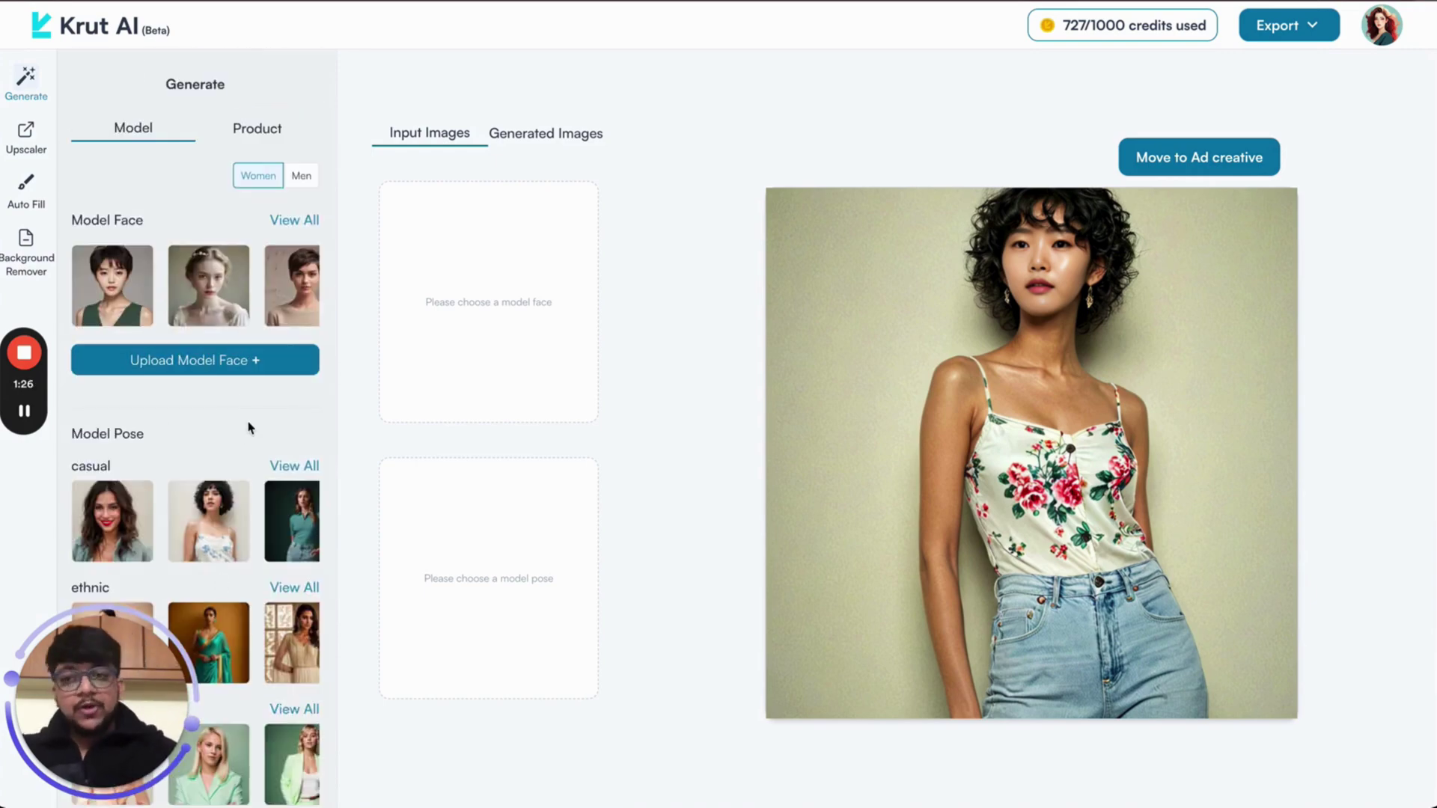
{"action": "scroll", "coordinate": [247, 430], "scroll_direction": "down", "scroll_amount": 5}
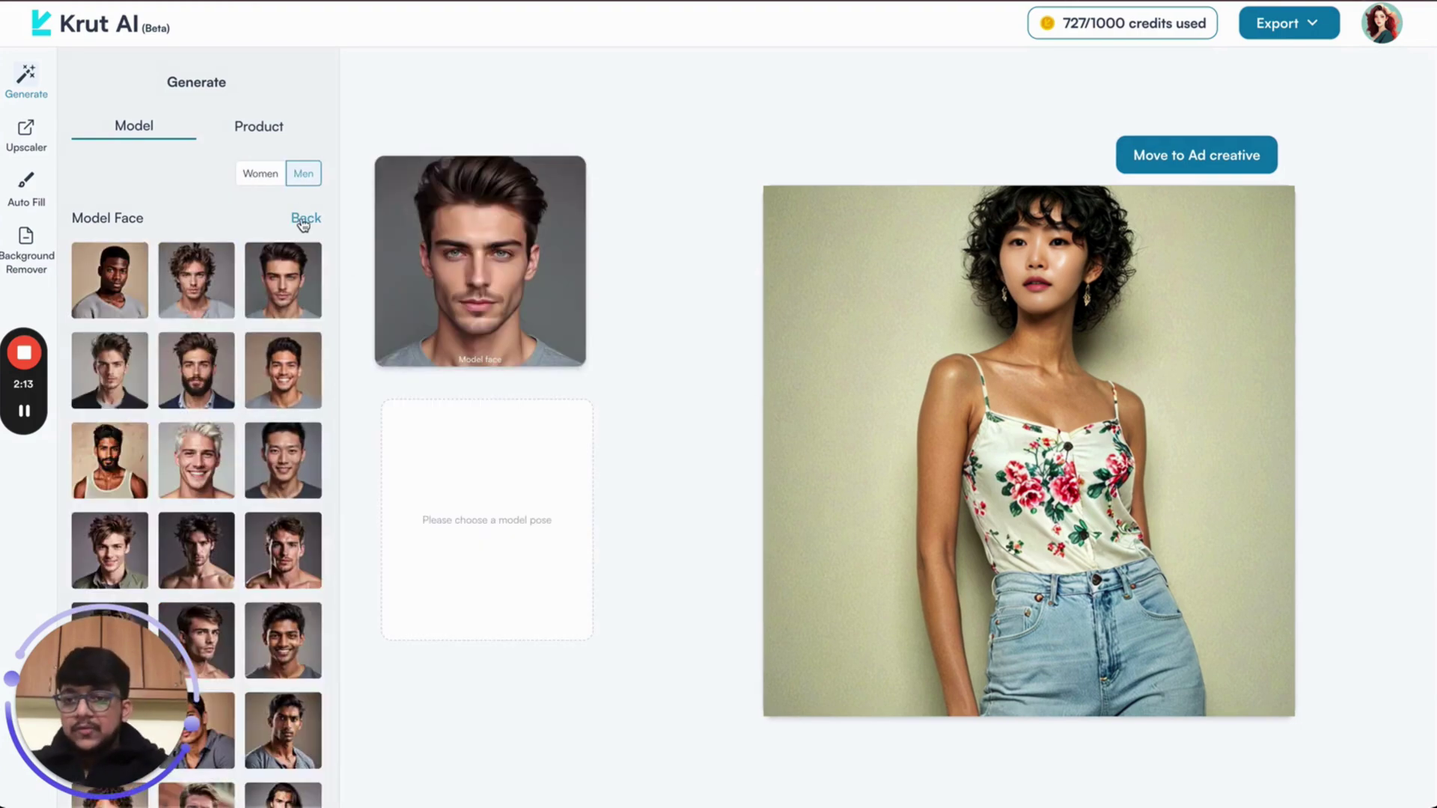
Choose the casual men's pose of the seated man in sunglasses and a leather jacket as the model pose
{"action": "left_click", "coordinate": [304, 216]}
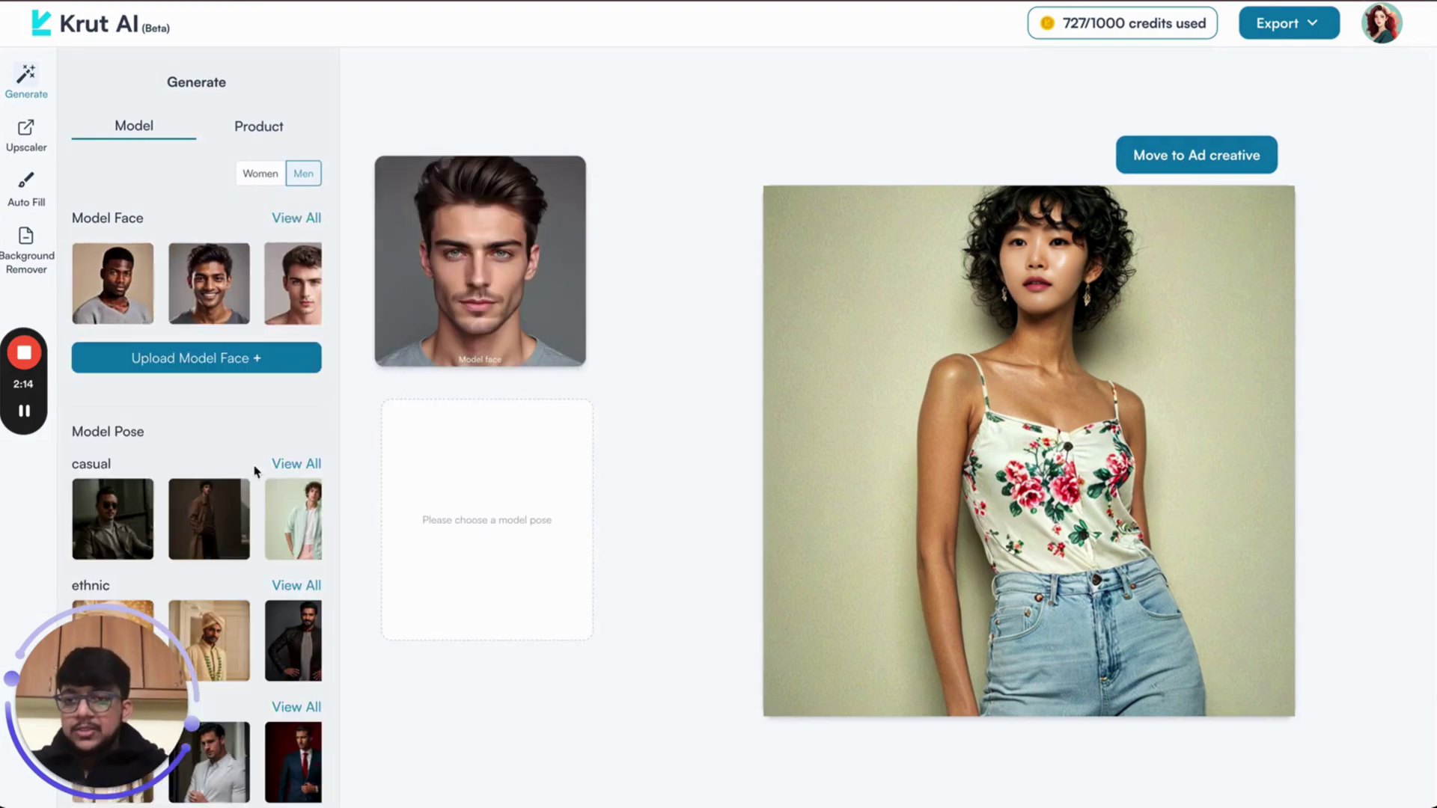
{"action": "scroll", "coordinate": [270, 407], "scroll_direction": "down", "scroll_amount": 4}
{"action": "left_click", "coordinate": [295, 192]}
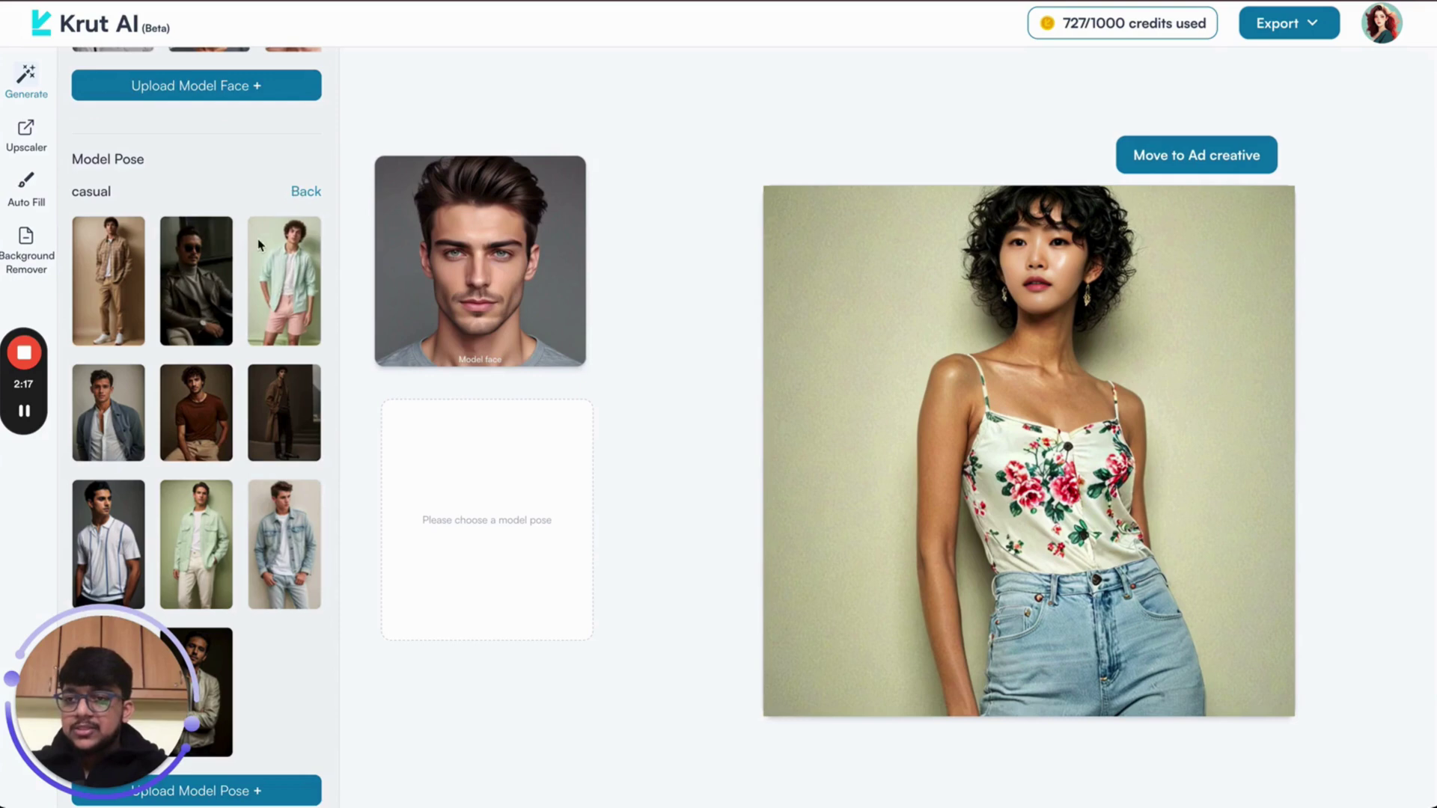
{"action": "left_click", "coordinate": [197, 329]}
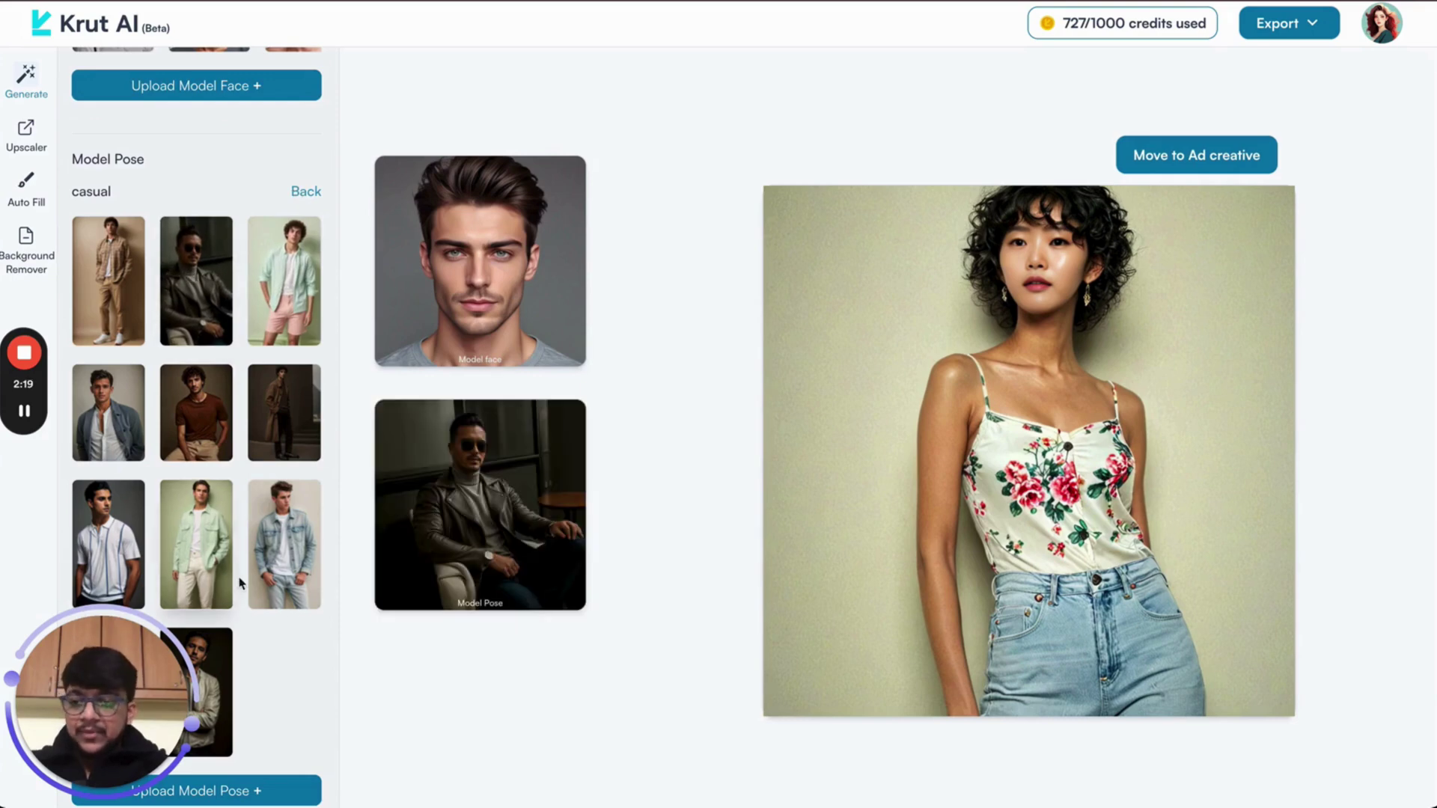
{"action": "left_click", "coordinate": [307, 192]}
Generate the model from the chosen face and pose and show the resulting image on the canvas
{"action": "scroll", "coordinate": [267, 473], "scroll_direction": "down", "scroll_amount": 2}
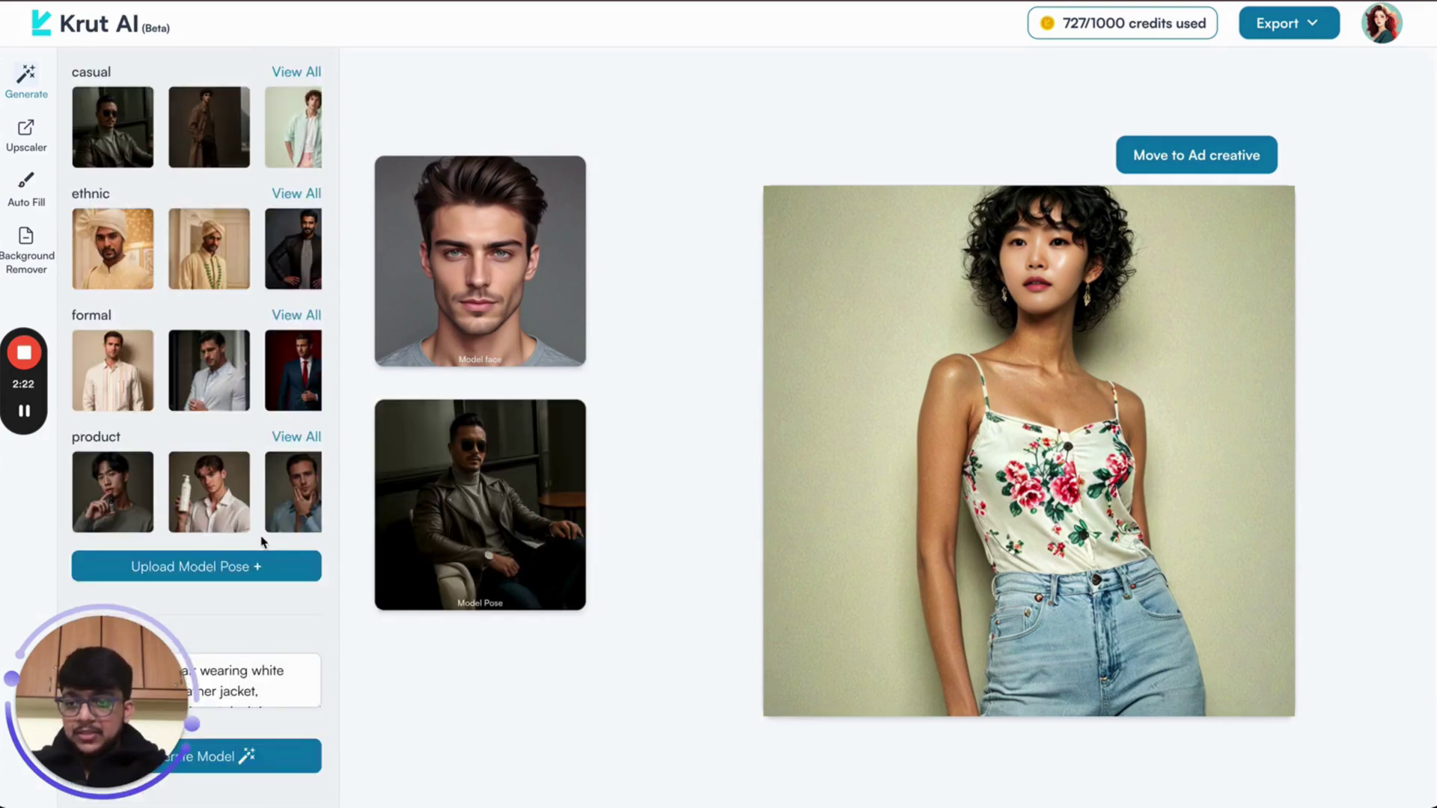
{"action": "left_click", "coordinate": [259, 761]}
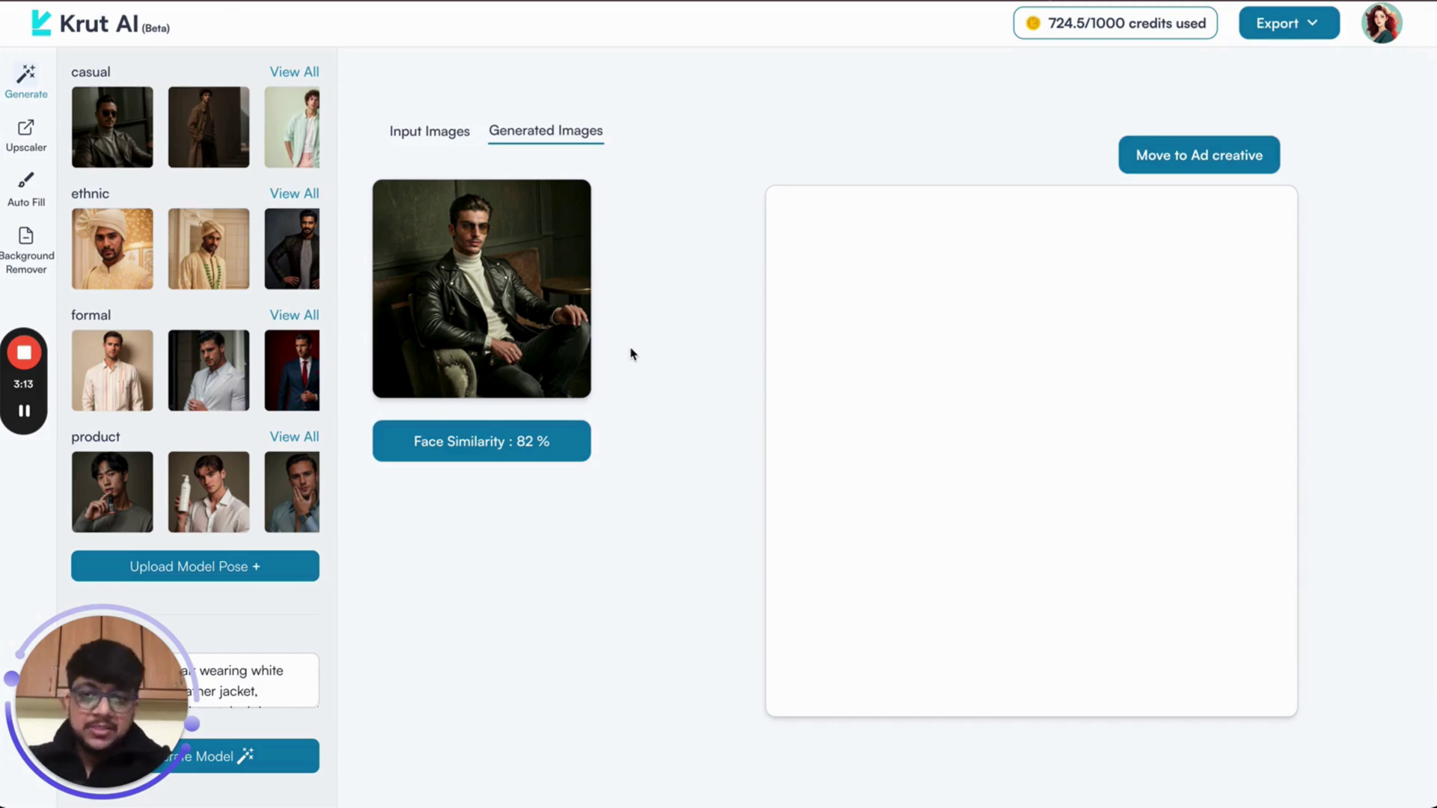
{"action": "left_click", "coordinate": [492, 275]}
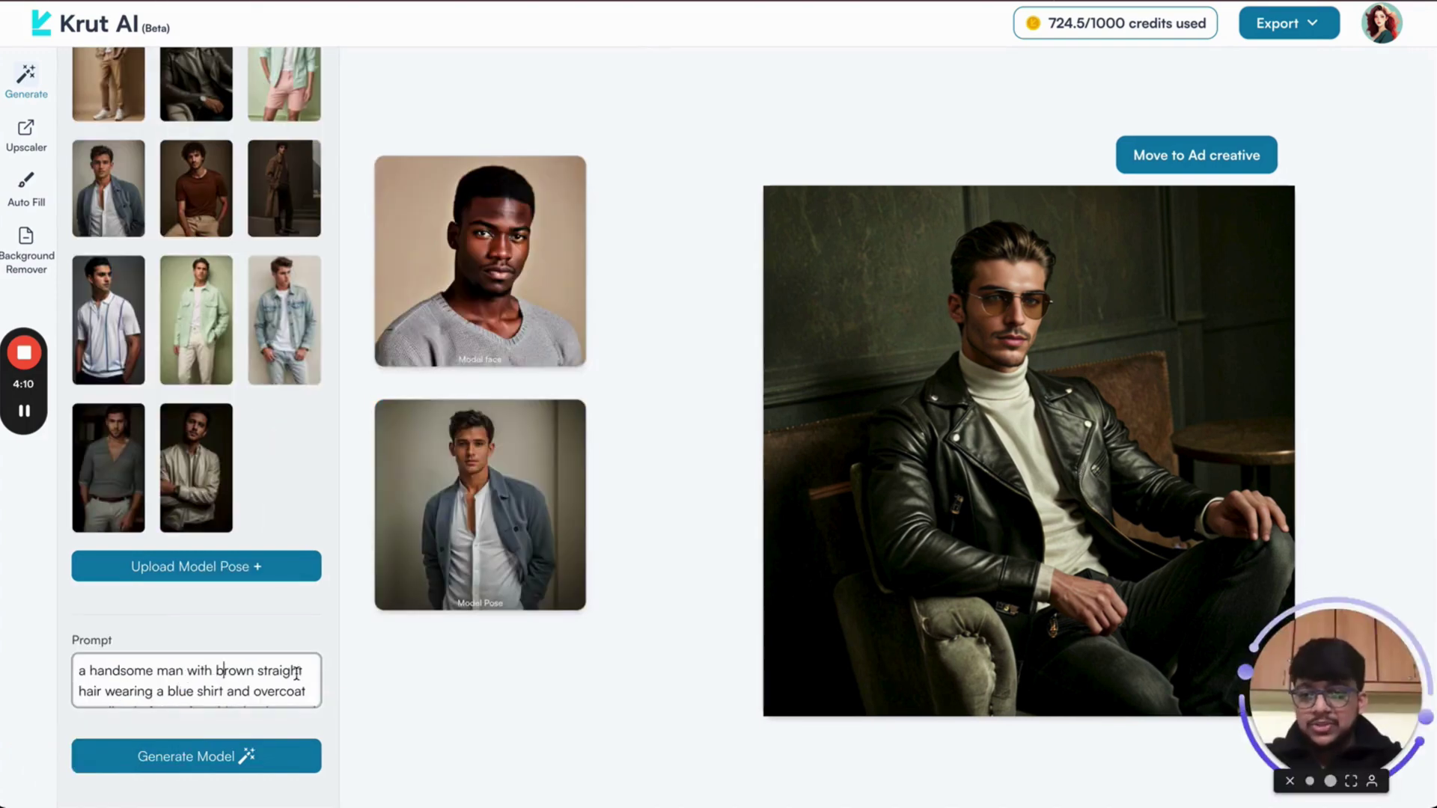
Edit the prompt so the man wears a black shirt and overcoat in front of a grey background
{"action": "scroll", "coordinate": [227, 687], "scroll_direction": "down", "scroll_amount": 1}
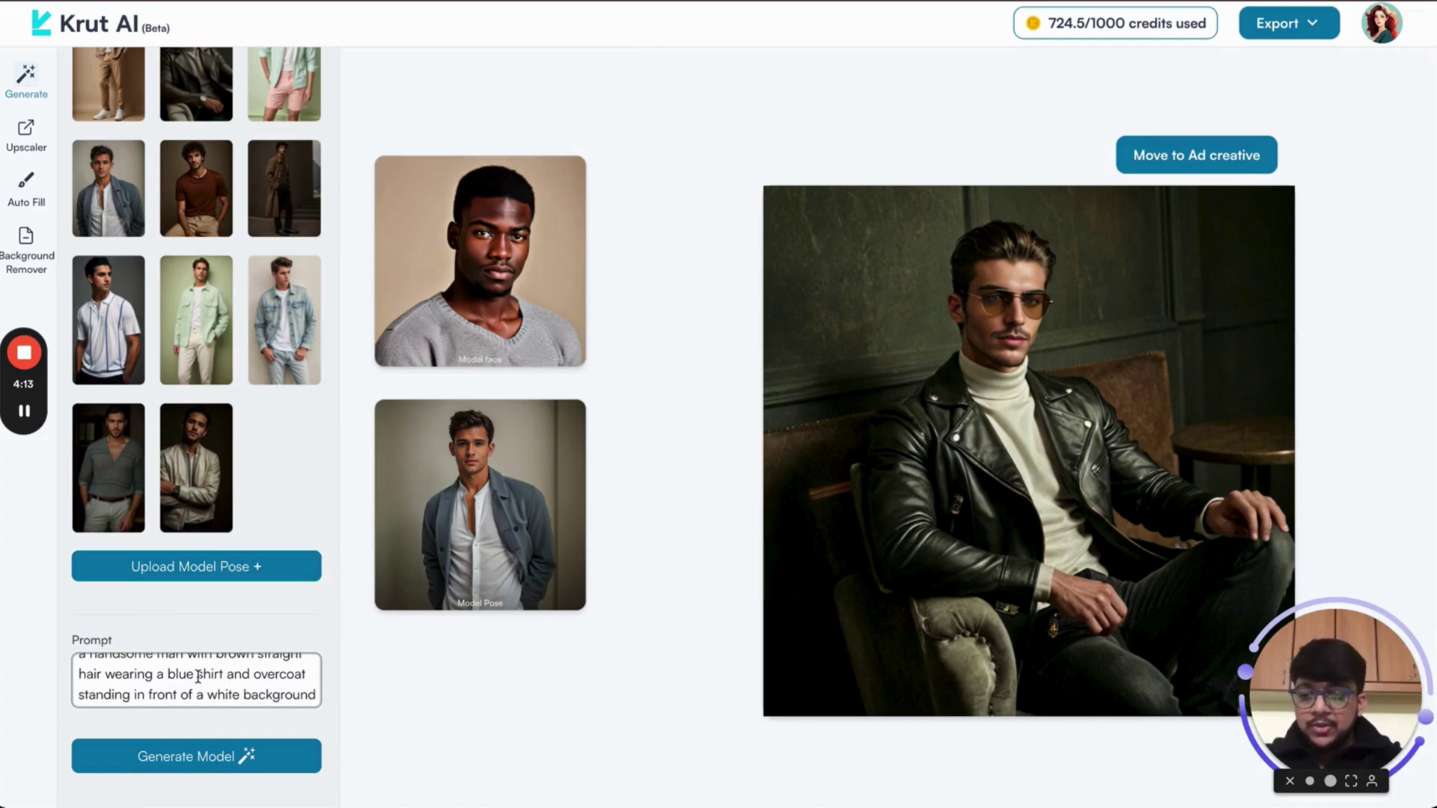
{"action": "key", "text": "BackSpace"}
{"action": "key", "text": "BackSpace"}
{"action": "type", "text": "ack"}
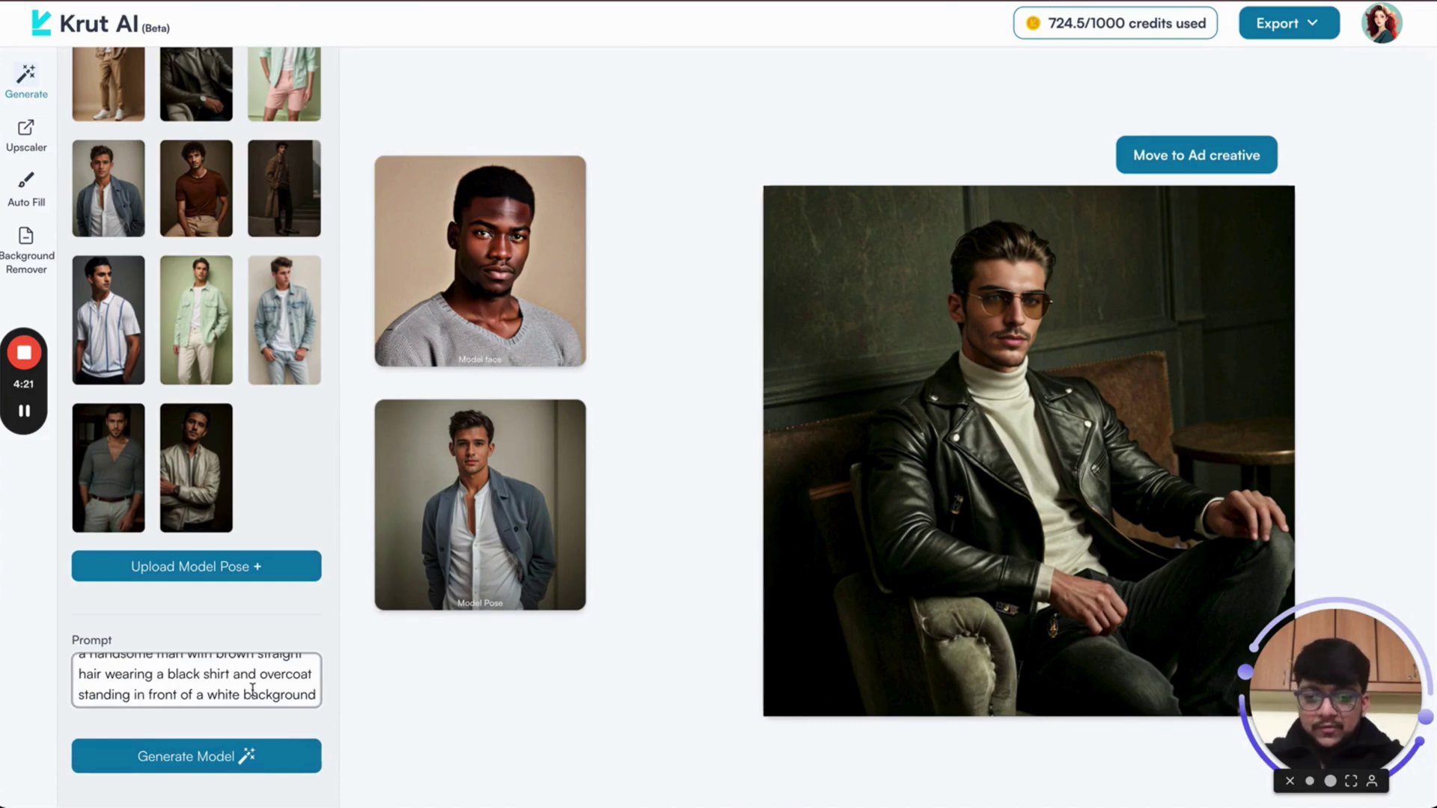
{"action": "key", "text": "BackSpace"}
{"action": "key", "text": "BackSpace"}
{"action": "key", "text": "BackSpace"}
{"action": "key", "text": "BackSpace"}
{"action": "key", "text": "BackSpace"}
{"action": "type", "text": "grey"}
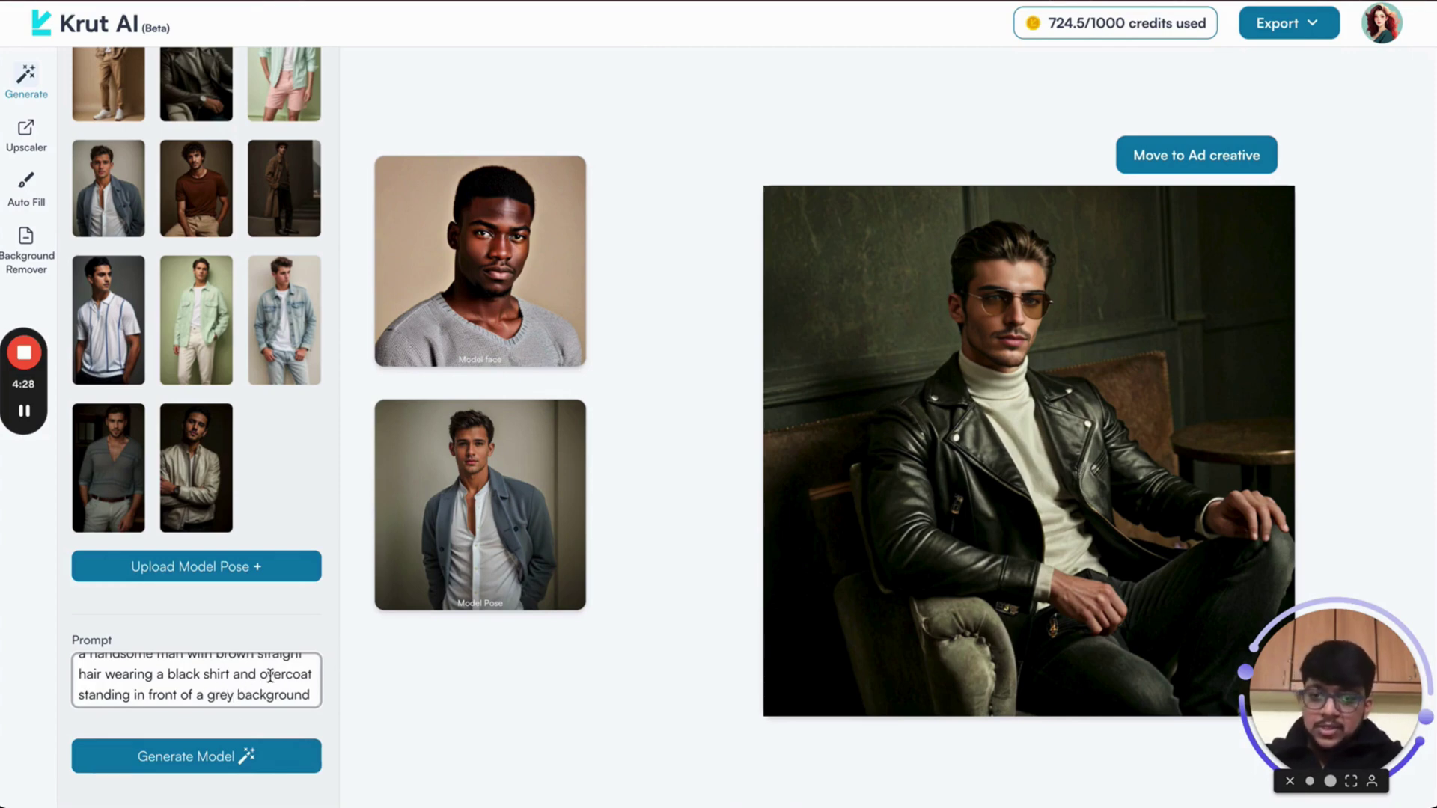
Generate the model with the edited prompt, show the result on the canvas and return to the pose categories
{"action": "left_click", "coordinate": [222, 759]}
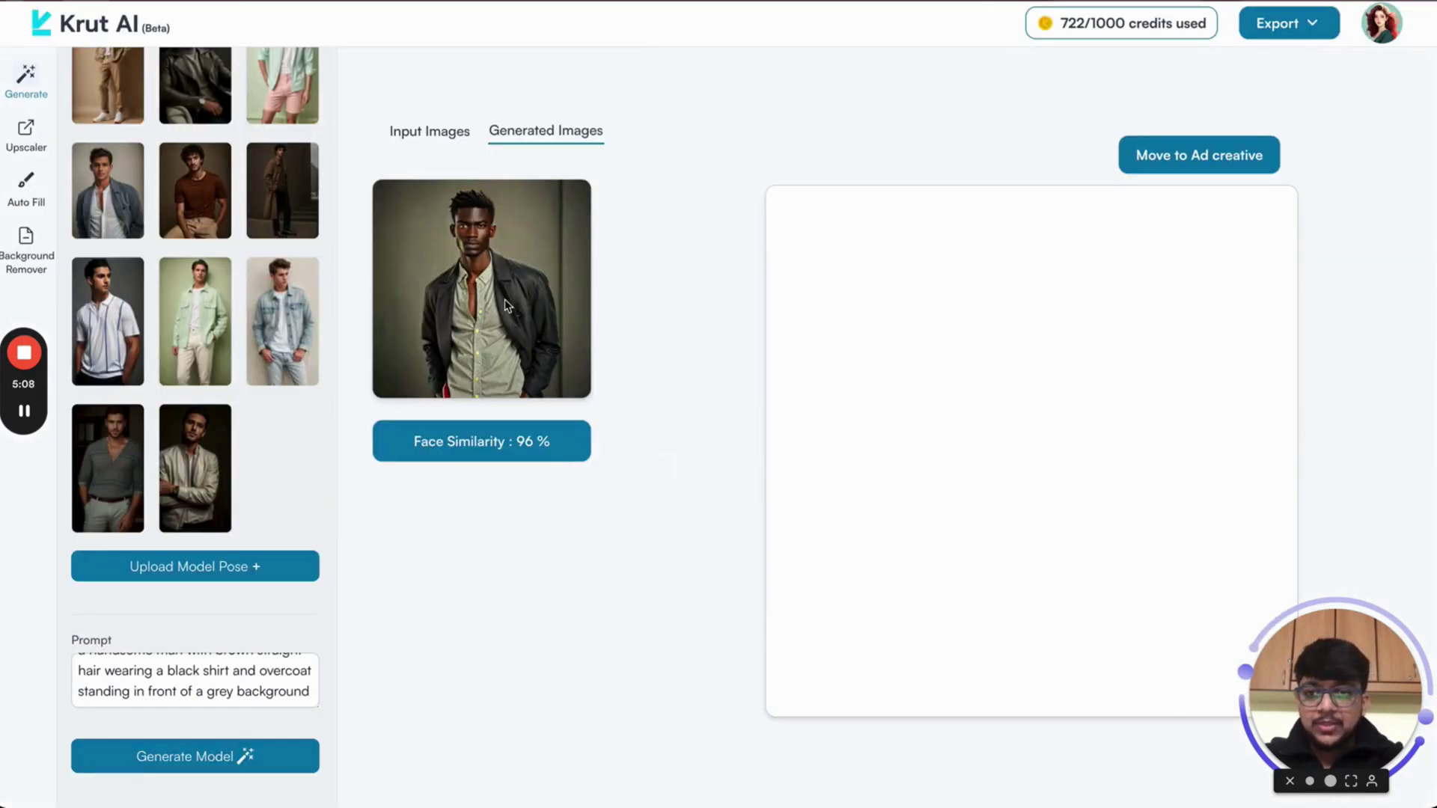
{"action": "left_click", "coordinate": [505, 299]}
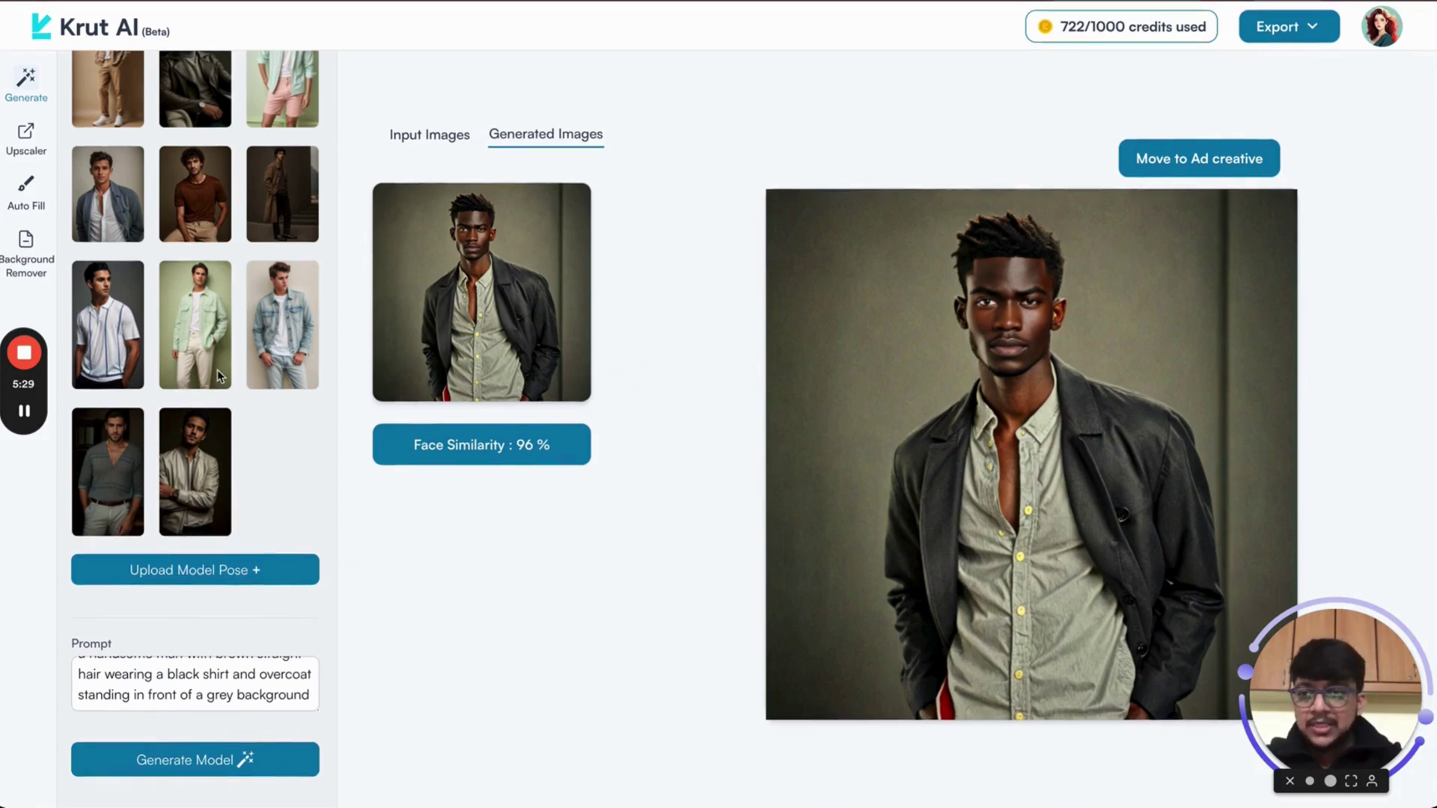
{"action": "scroll", "coordinate": [270, 367], "scroll_direction": "up", "scroll_amount": 8}
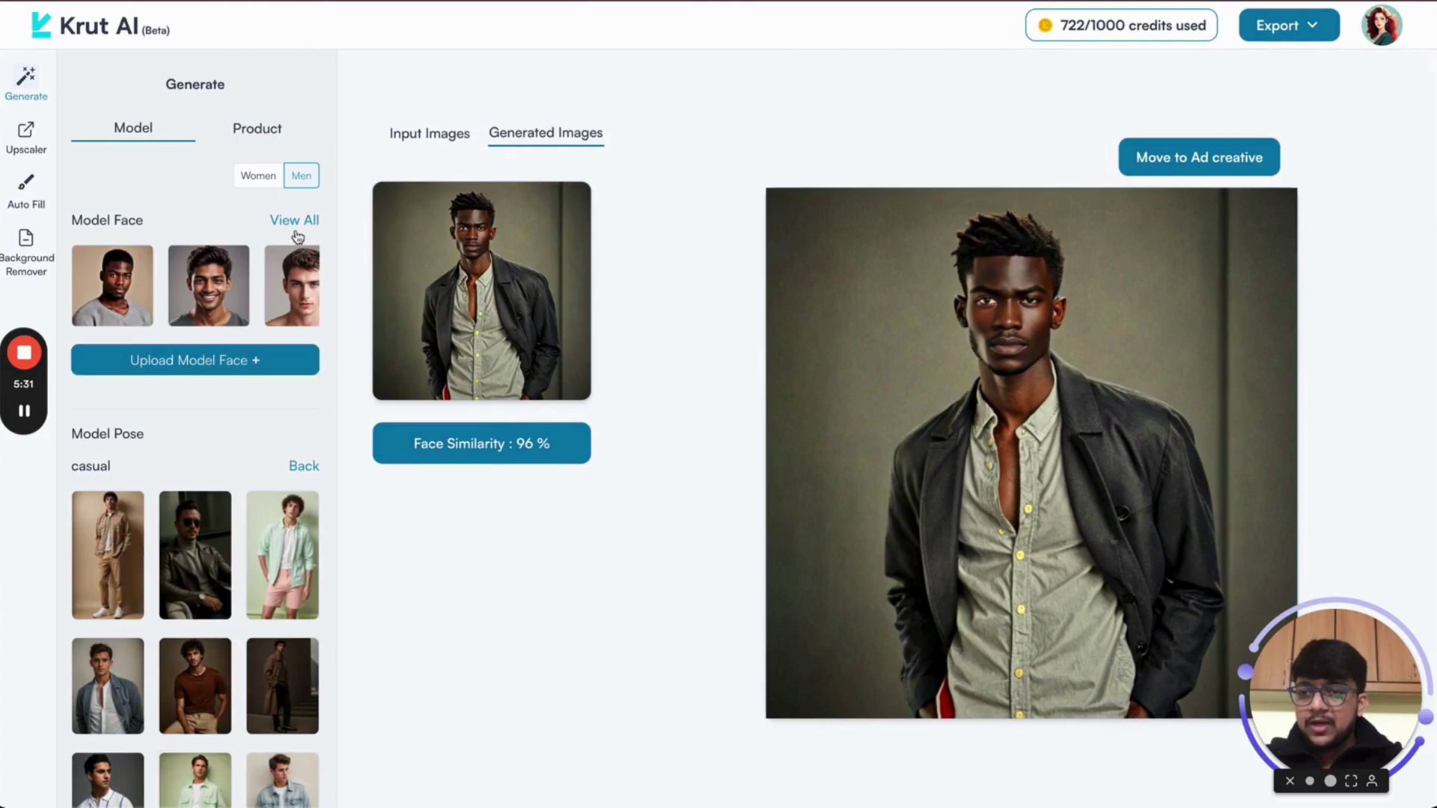
{"action": "left_click", "coordinate": [304, 466]}
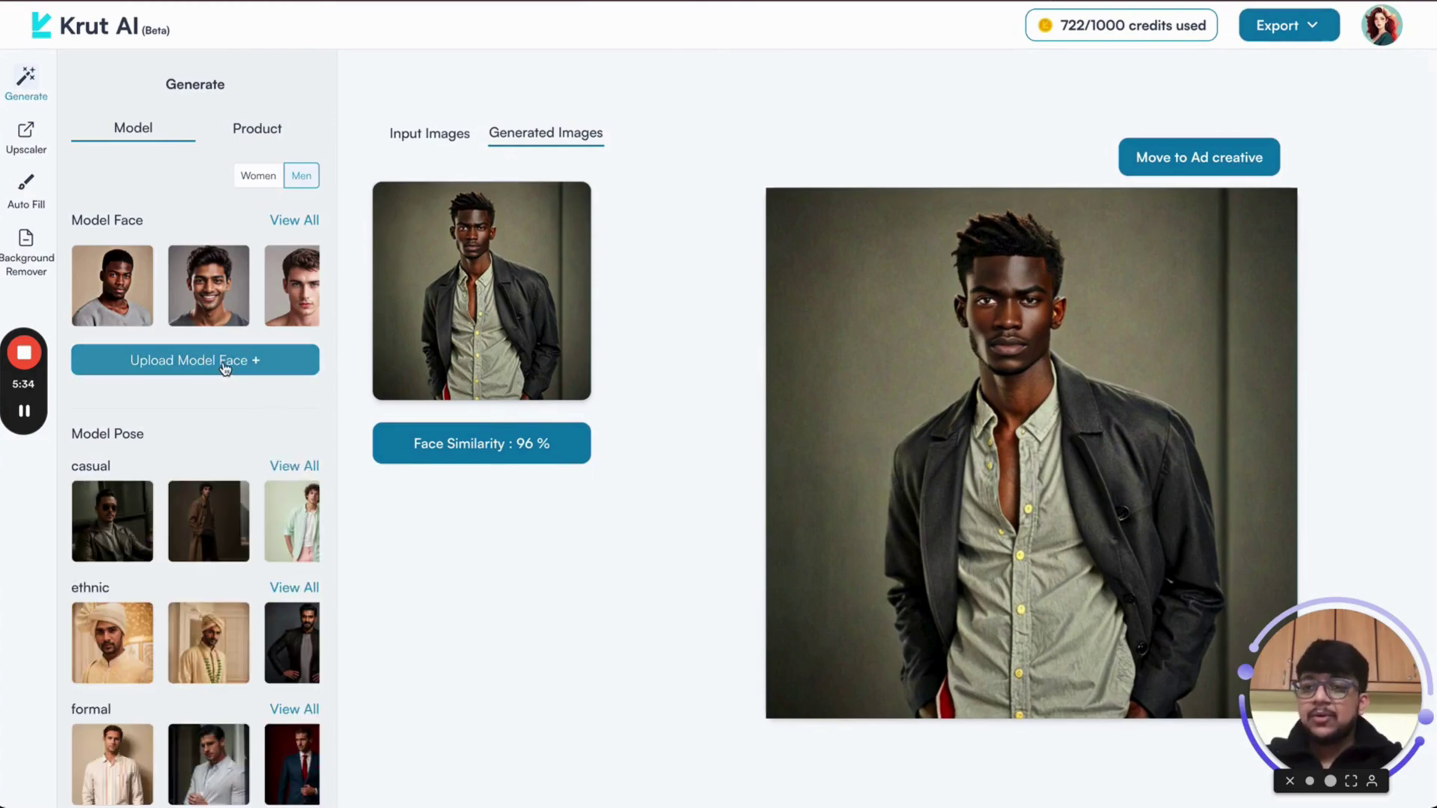
Search Google Images for "chris hemsworth" in a new browser tab
{"action": "key", "text": "ctrl+t"}
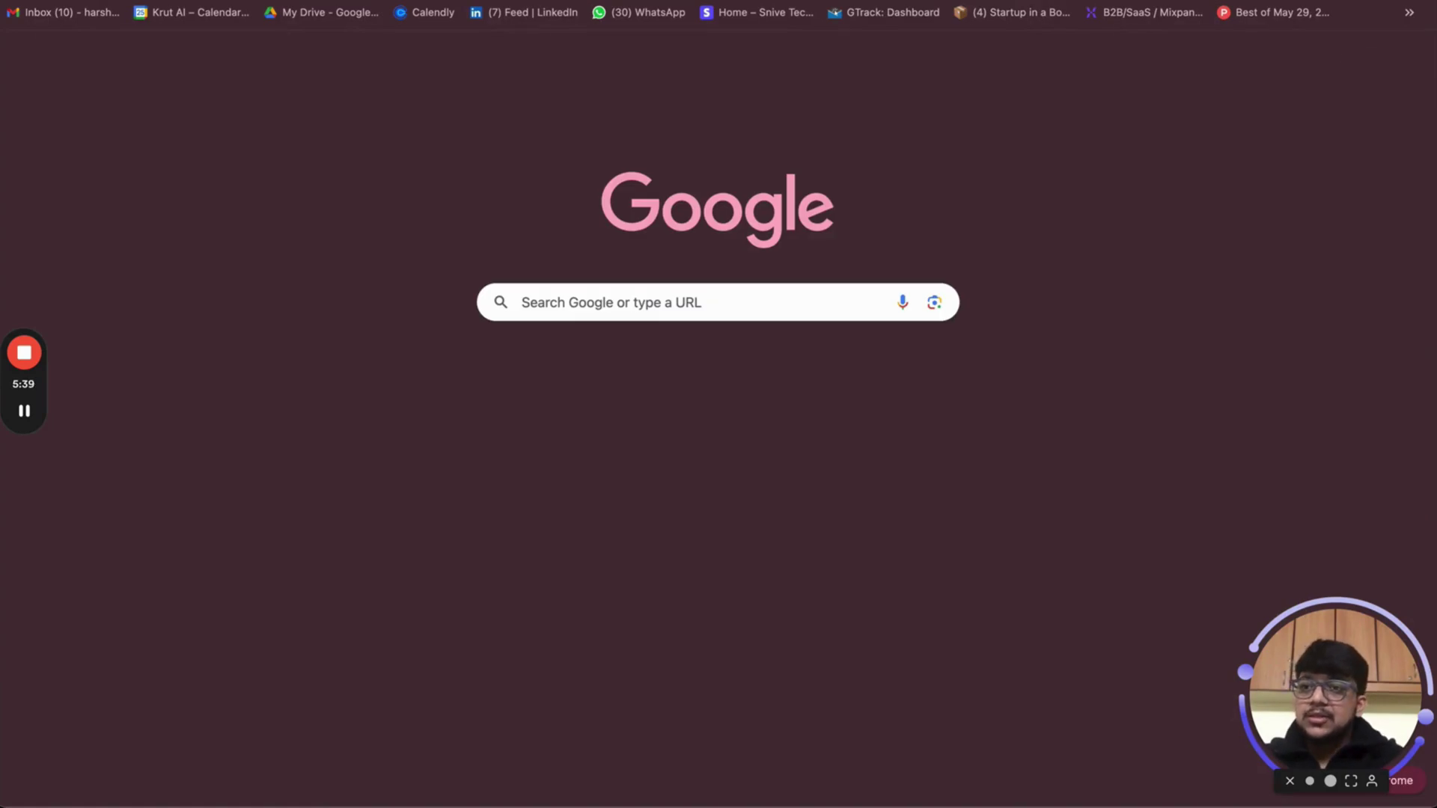
{"action": "type", "text": "chris hemsworth"}
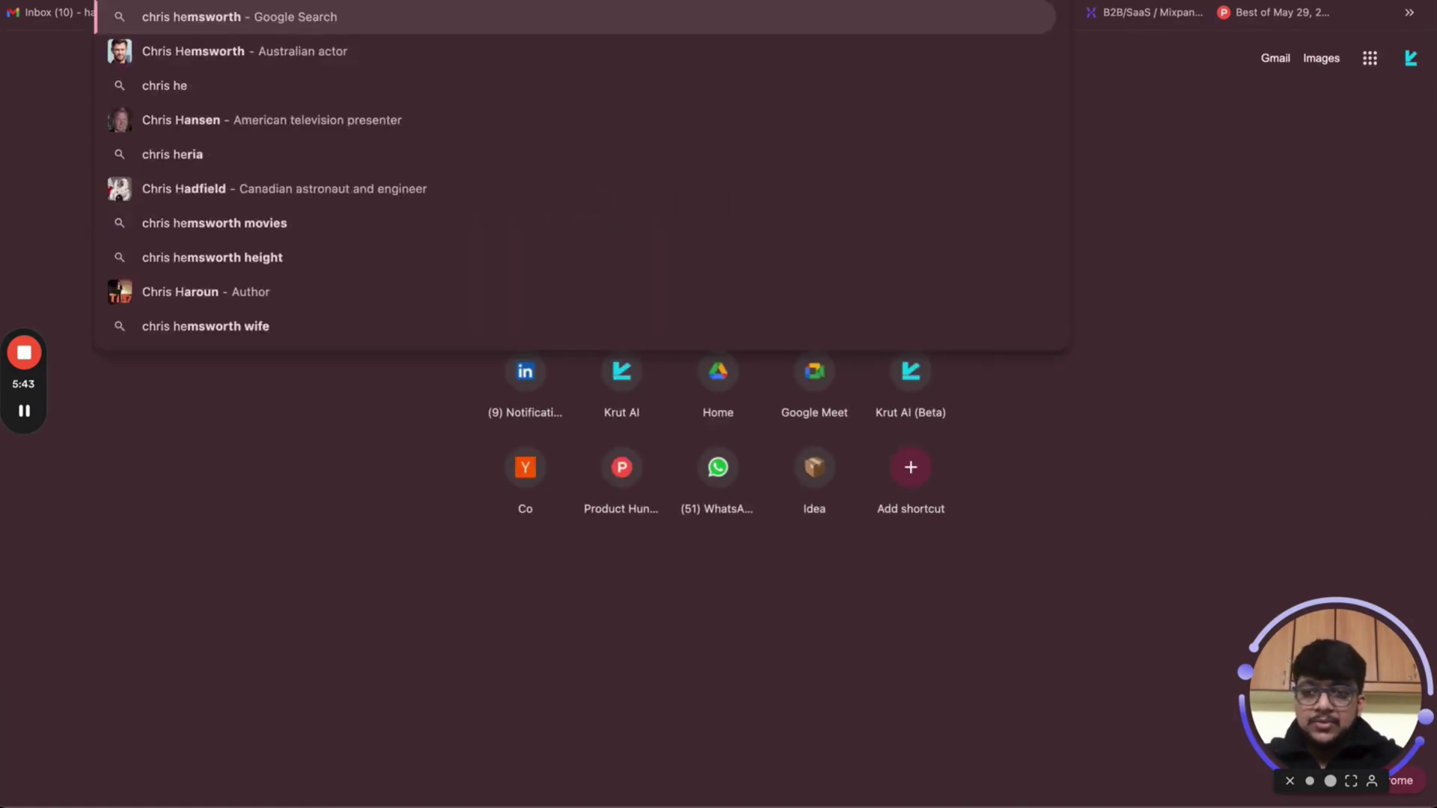
{"action": "key", "text": "Return"}
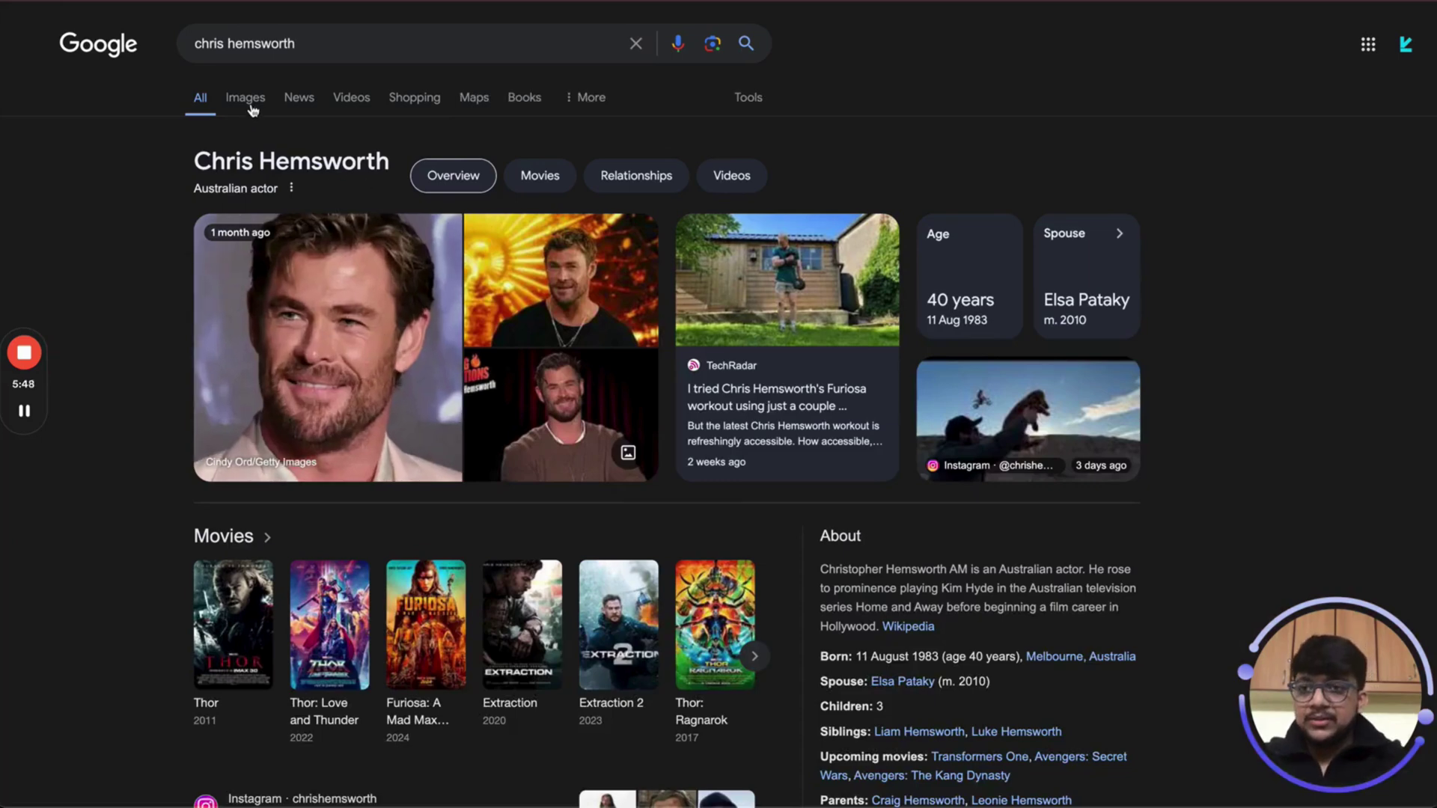
{"action": "left_click", "coordinate": [250, 108]}
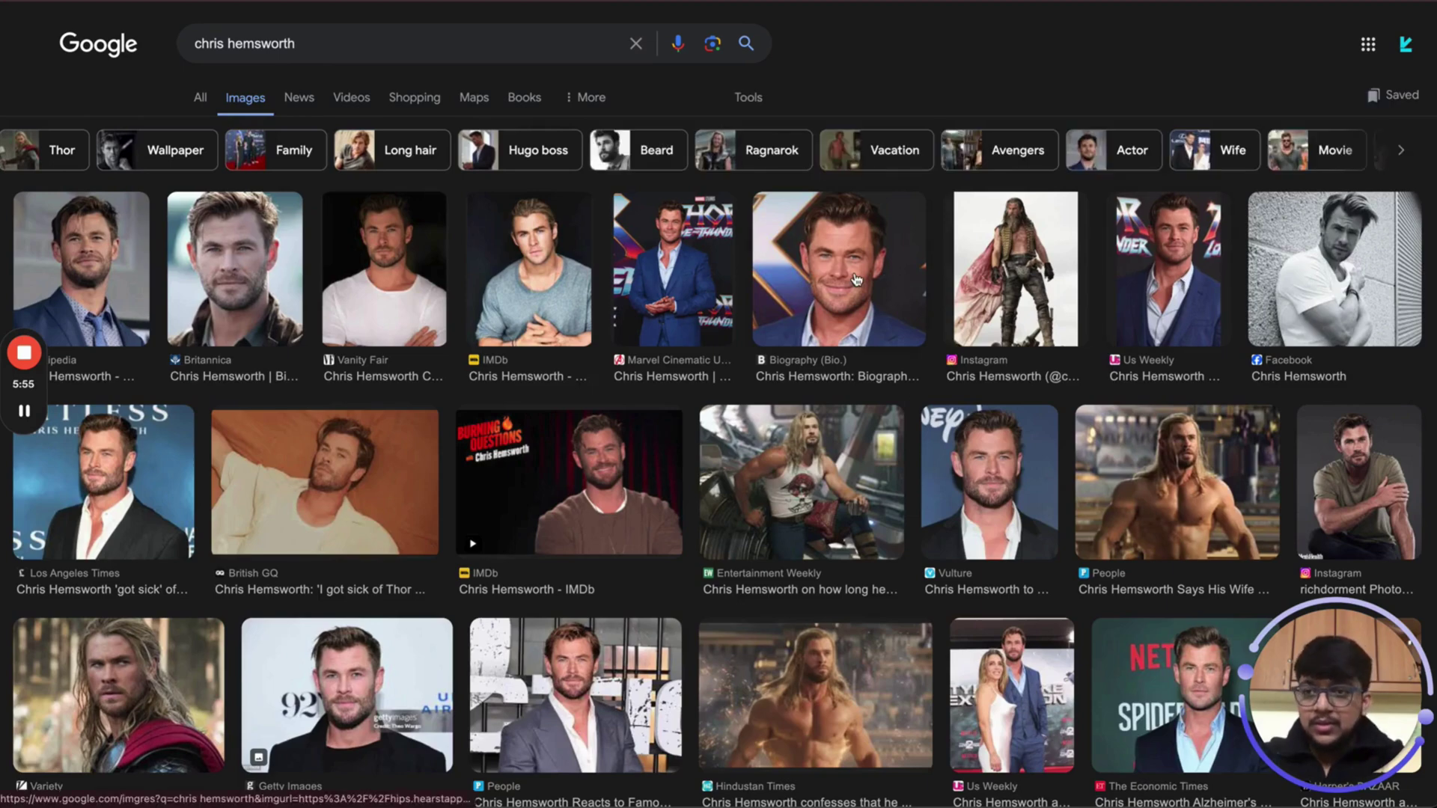
Save the Vanity Fair photo of Chris Hemsworth in a white T-shirt to the computer
{"action": "left_click", "coordinate": [240, 274]}
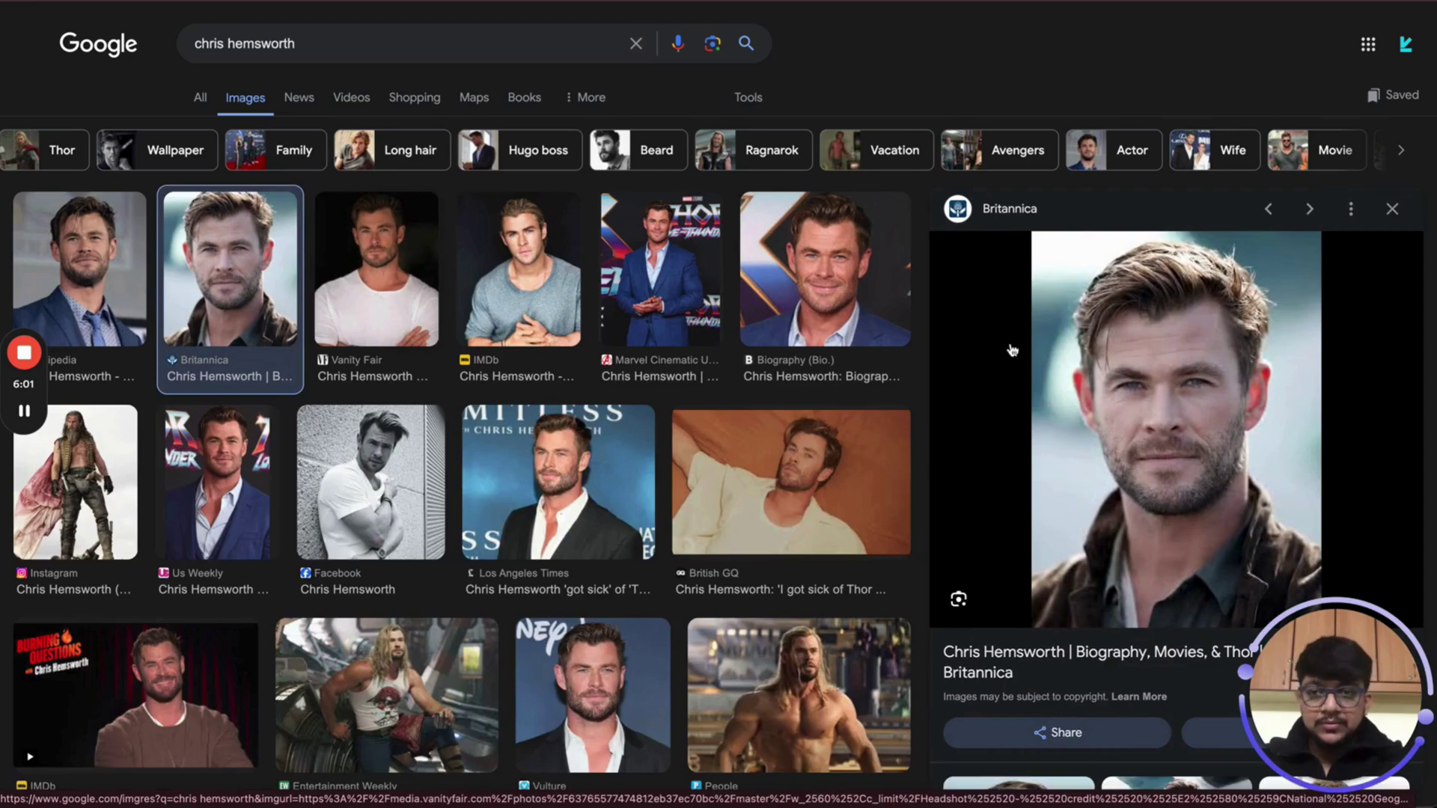
{"action": "key", "text": "Right"}
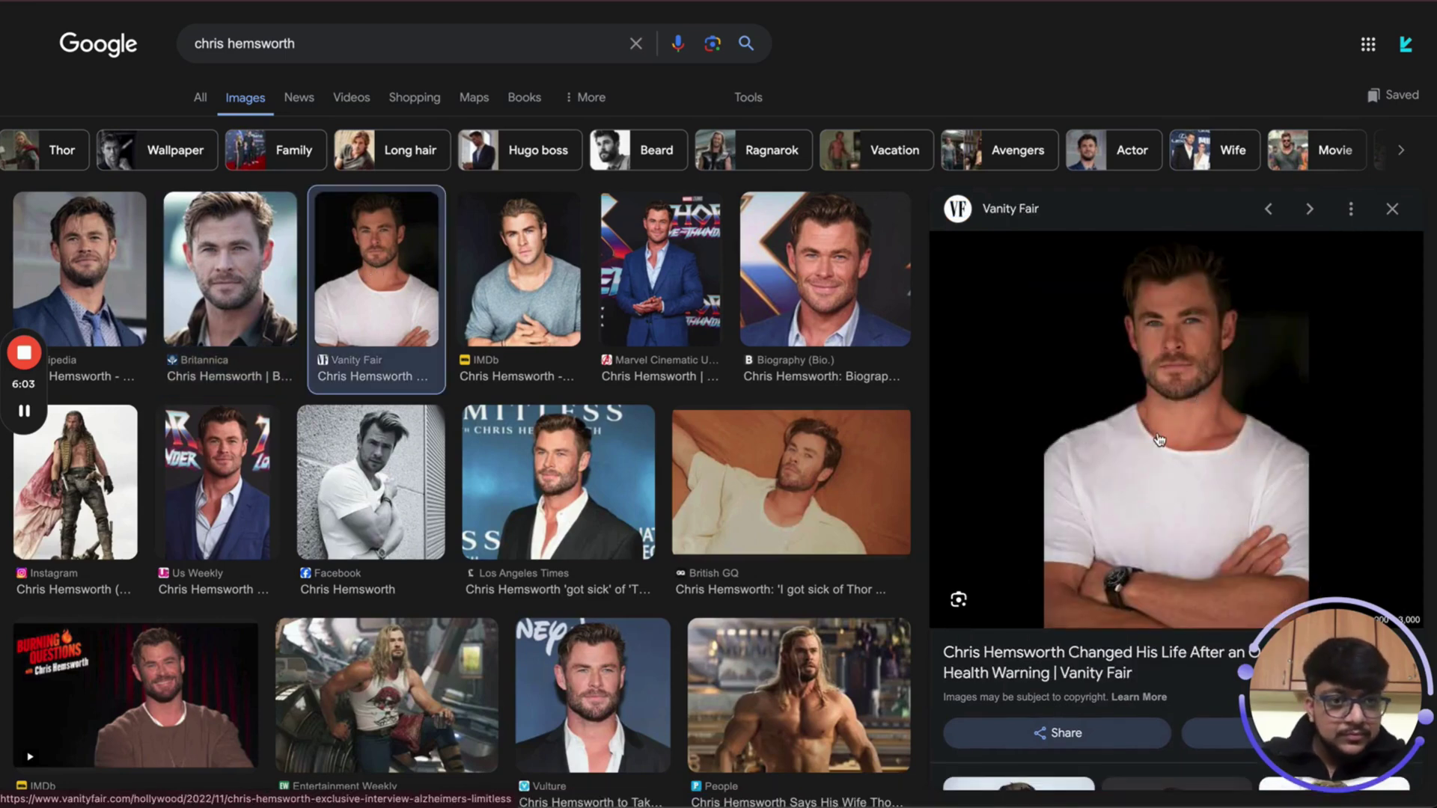
{"action": "right_click", "coordinate": [1159, 439]}
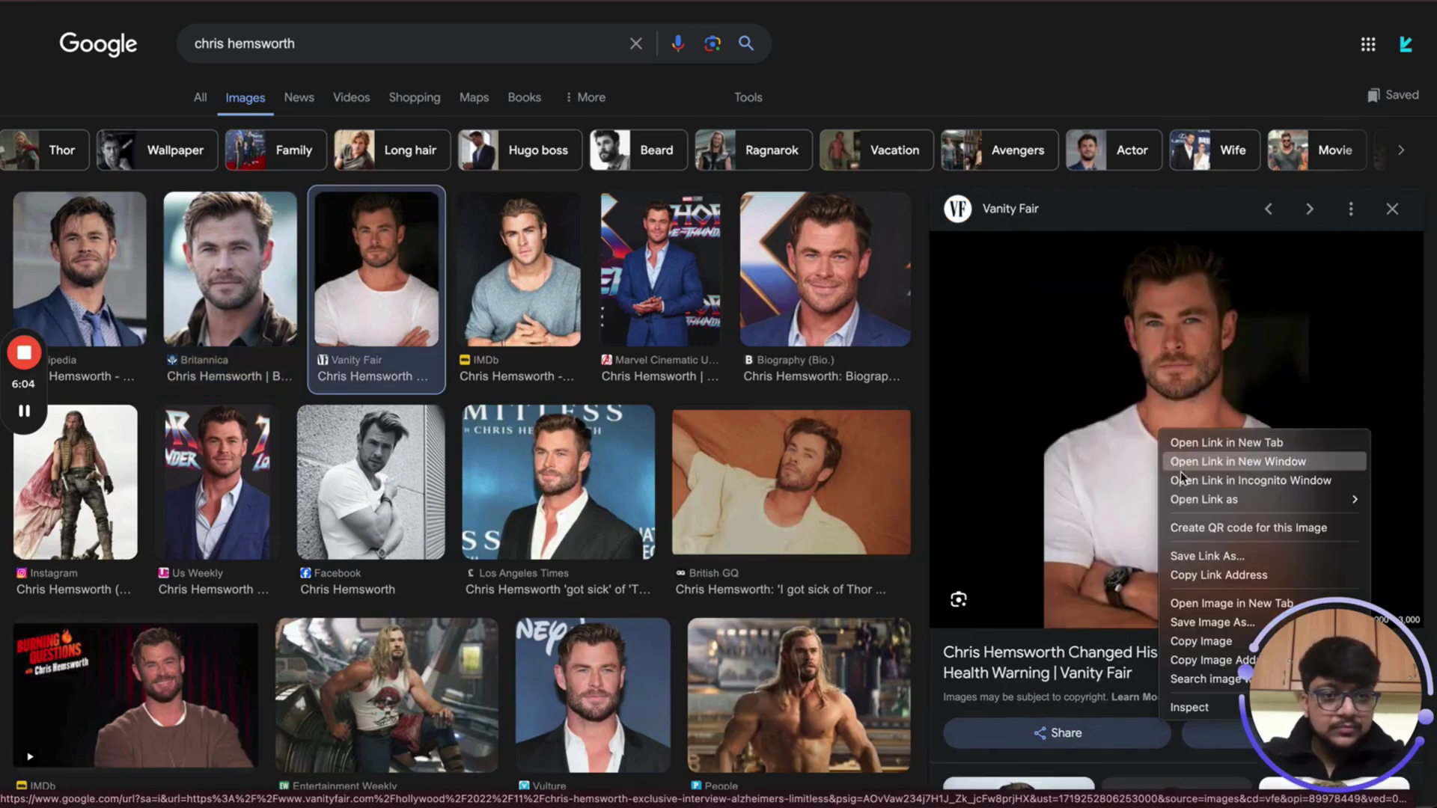
{"action": "left_click", "coordinate": [1182, 624]}
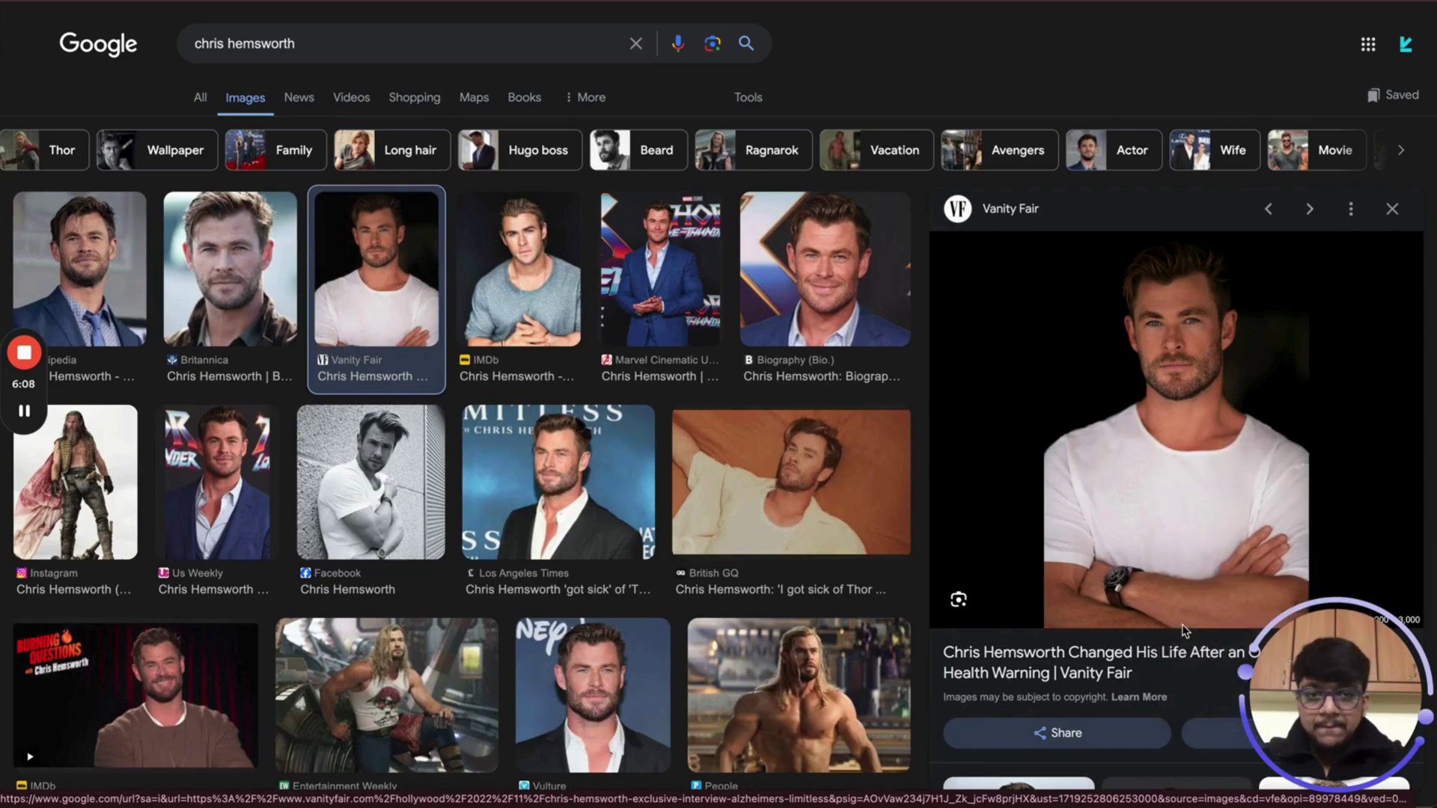
{"action": "key", "text": "Return"}
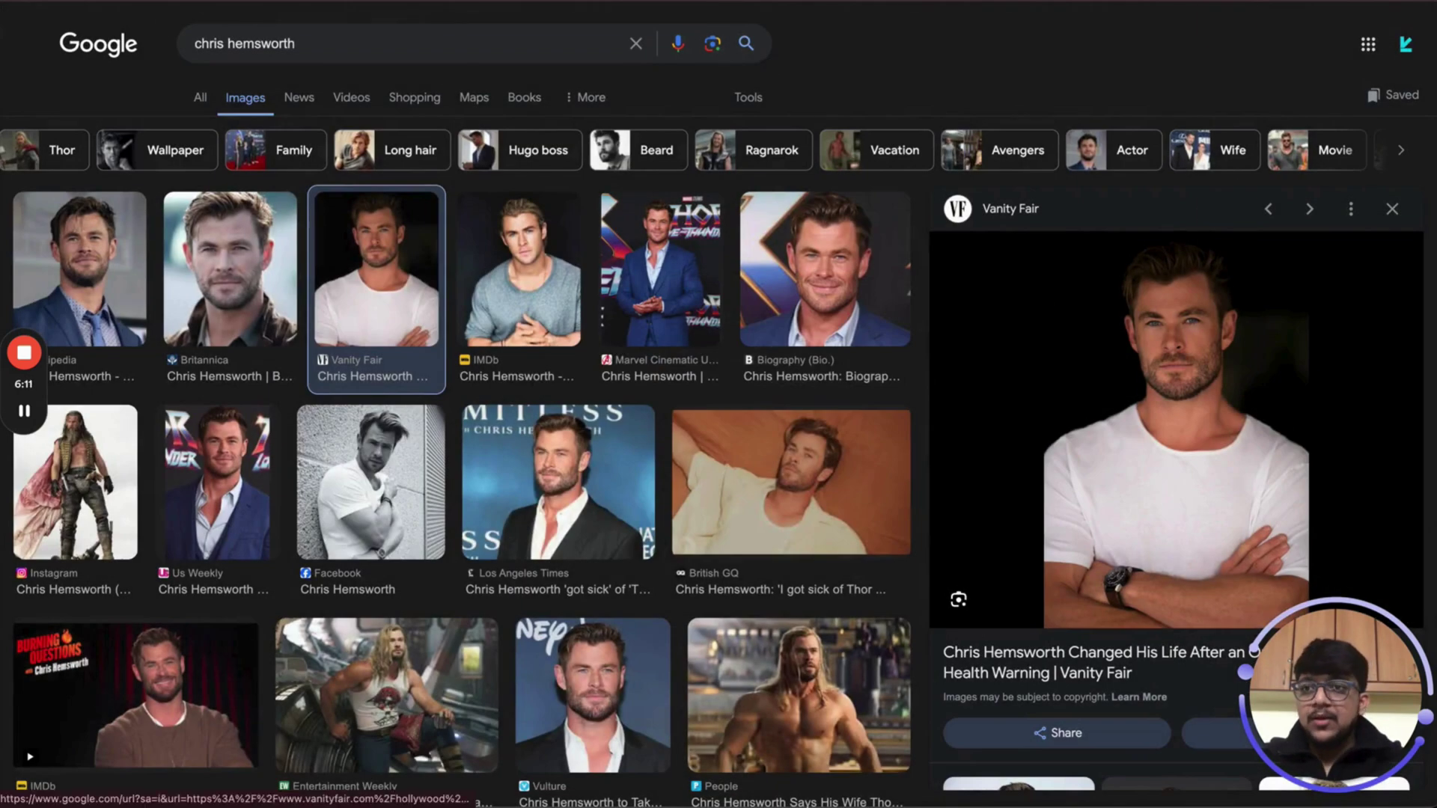
Switch back to Krut AI and upload the saved Headshot .webp file from Downloads as a men's model face
{"action": "left_click", "coordinate": [345, 1]}
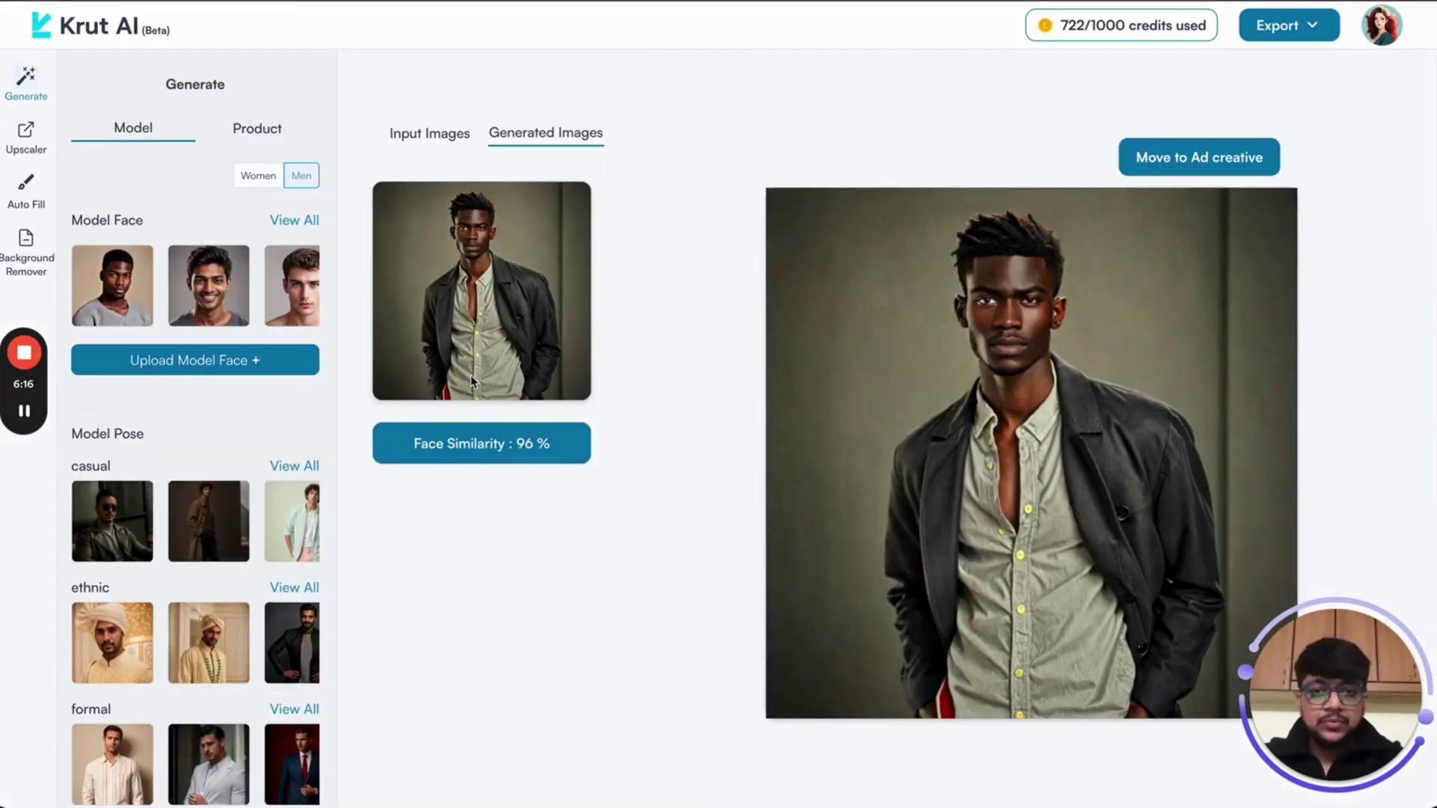
{"action": "left_click", "coordinate": [193, 367]}
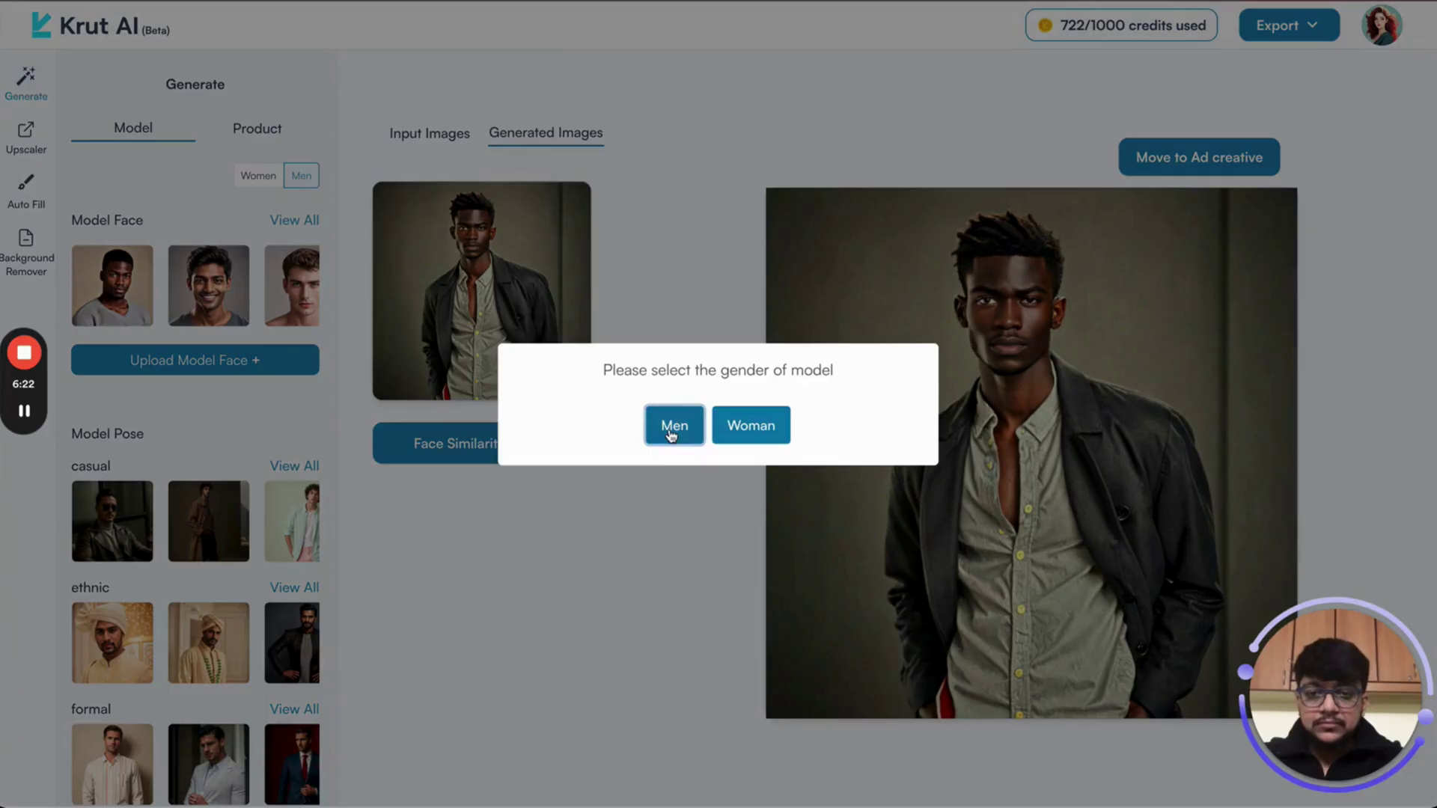
{"action": "left_click", "coordinate": [671, 434]}
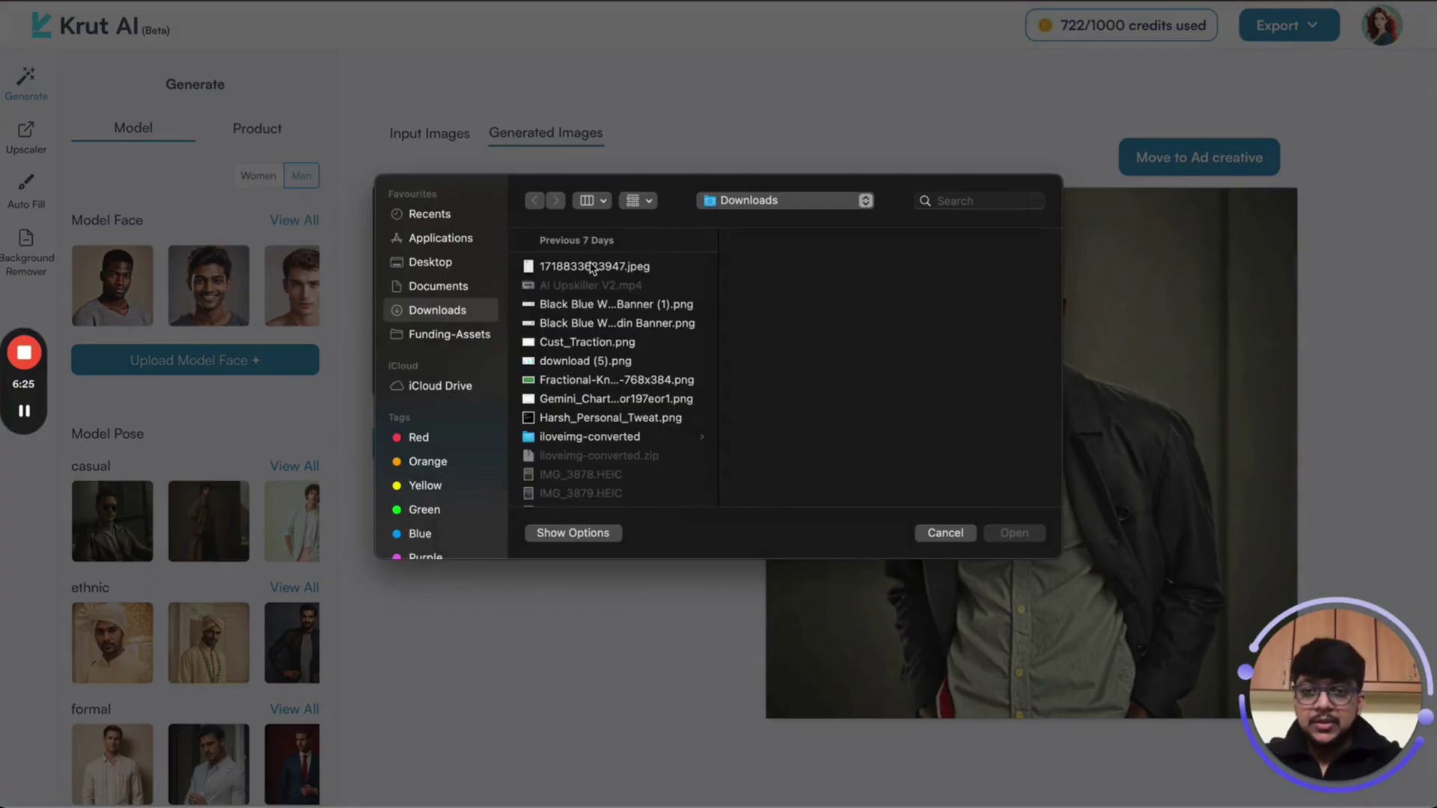
{"action": "scroll", "coordinate": [600, 398], "scroll_direction": "down", "scroll_amount": 1}
{"action": "scroll", "coordinate": [601, 400], "scroll_direction": "up", "scroll_amount": 2}
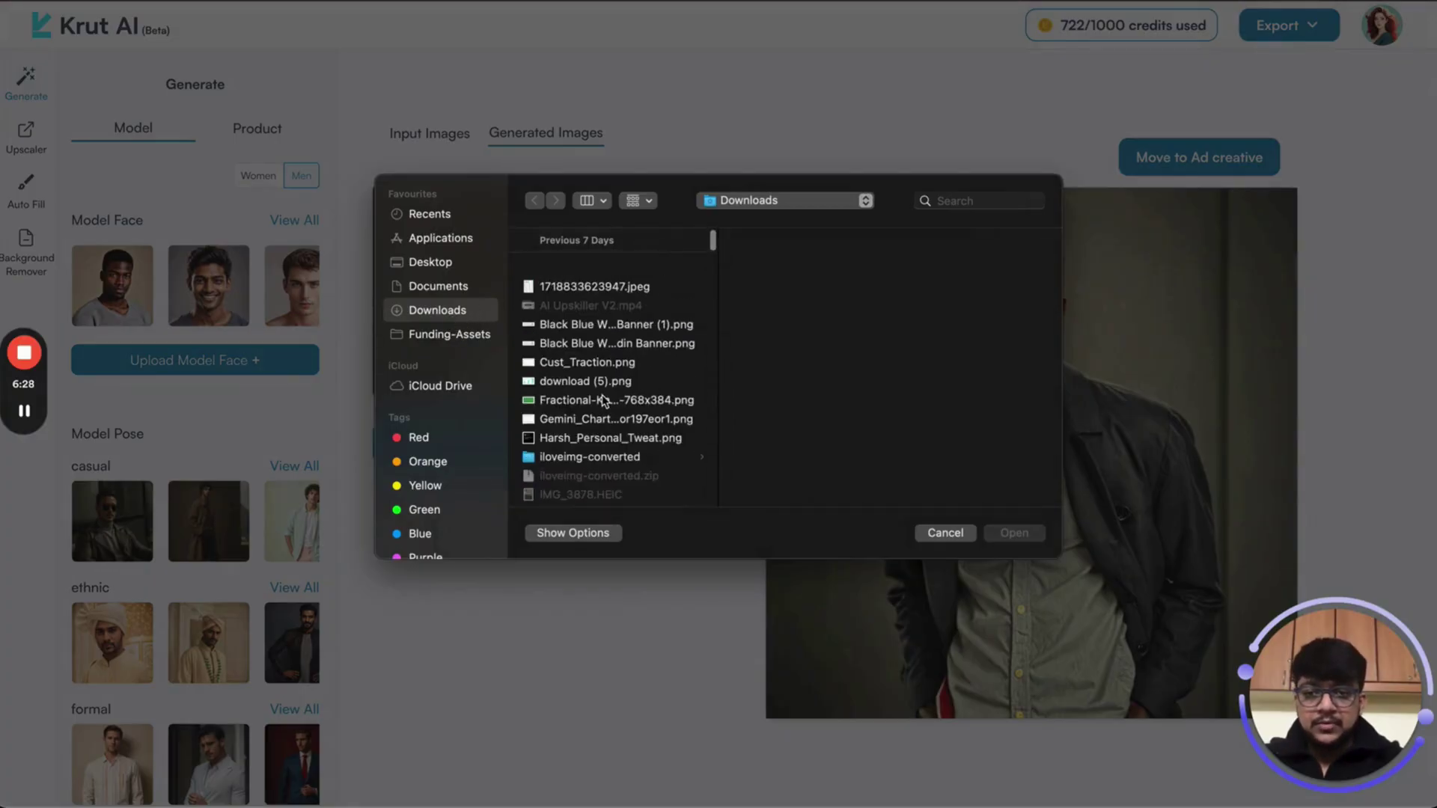
{"action": "scroll", "coordinate": [615, 357], "scroll_direction": "down", "scroll_amount": 5}
{"action": "scroll", "coordinate": [615, 357], "scroll_direction": "up", "scroll_amount": 5}
{"action": "left_click", "coordinate": [458, 290]}
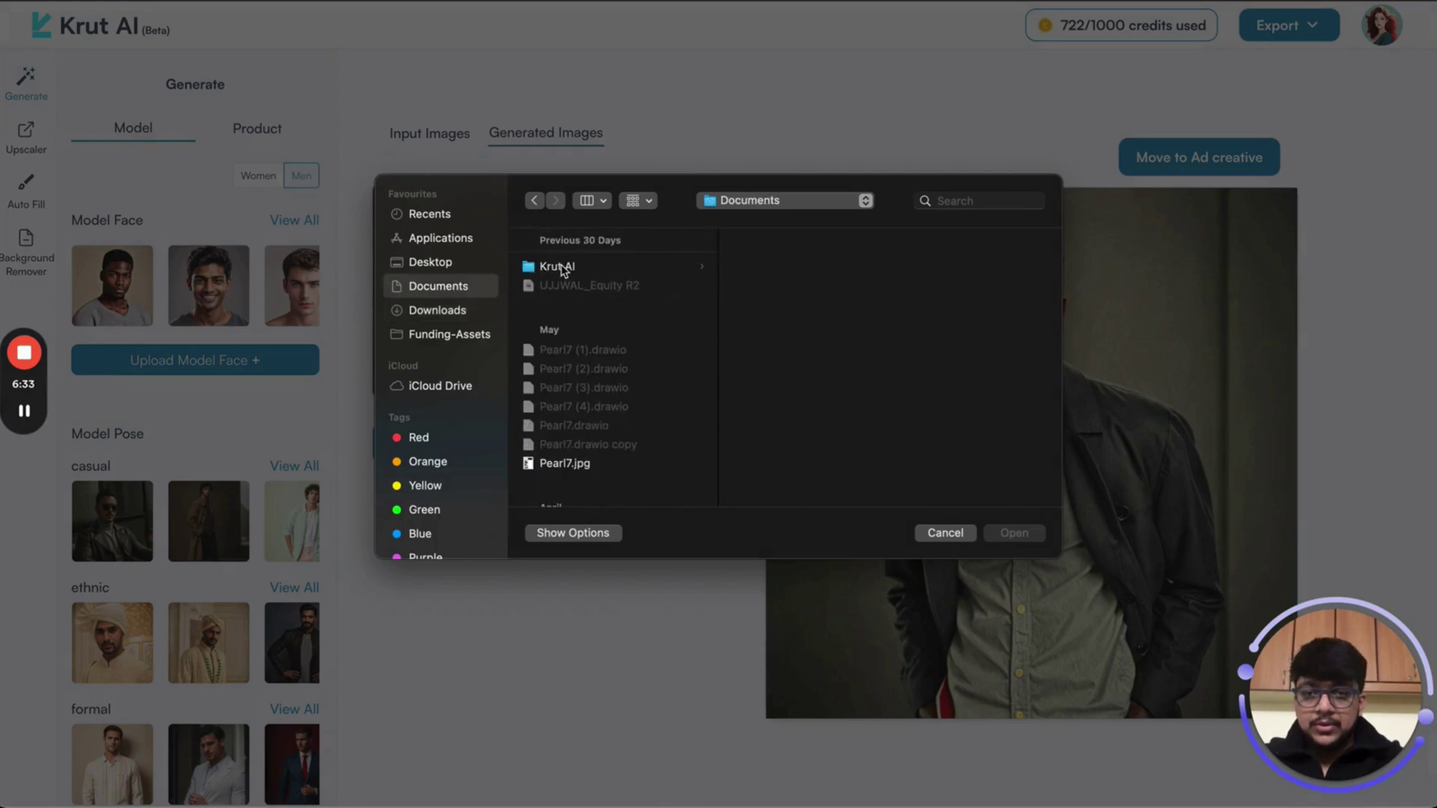
{"action": "left_click", "coordinate": [447, 265]}
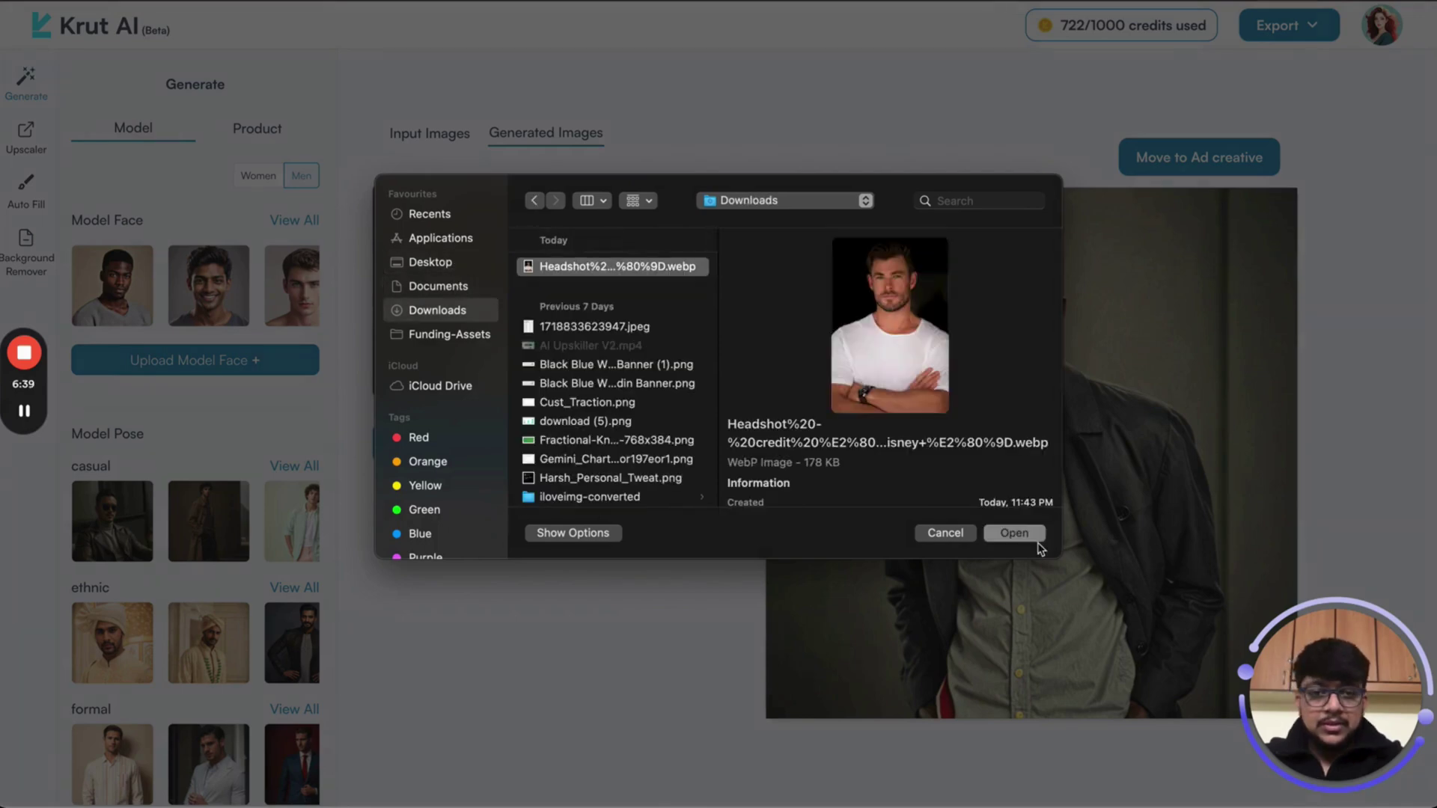
{"action": "left_click", "coordinate": [1021, 533]}
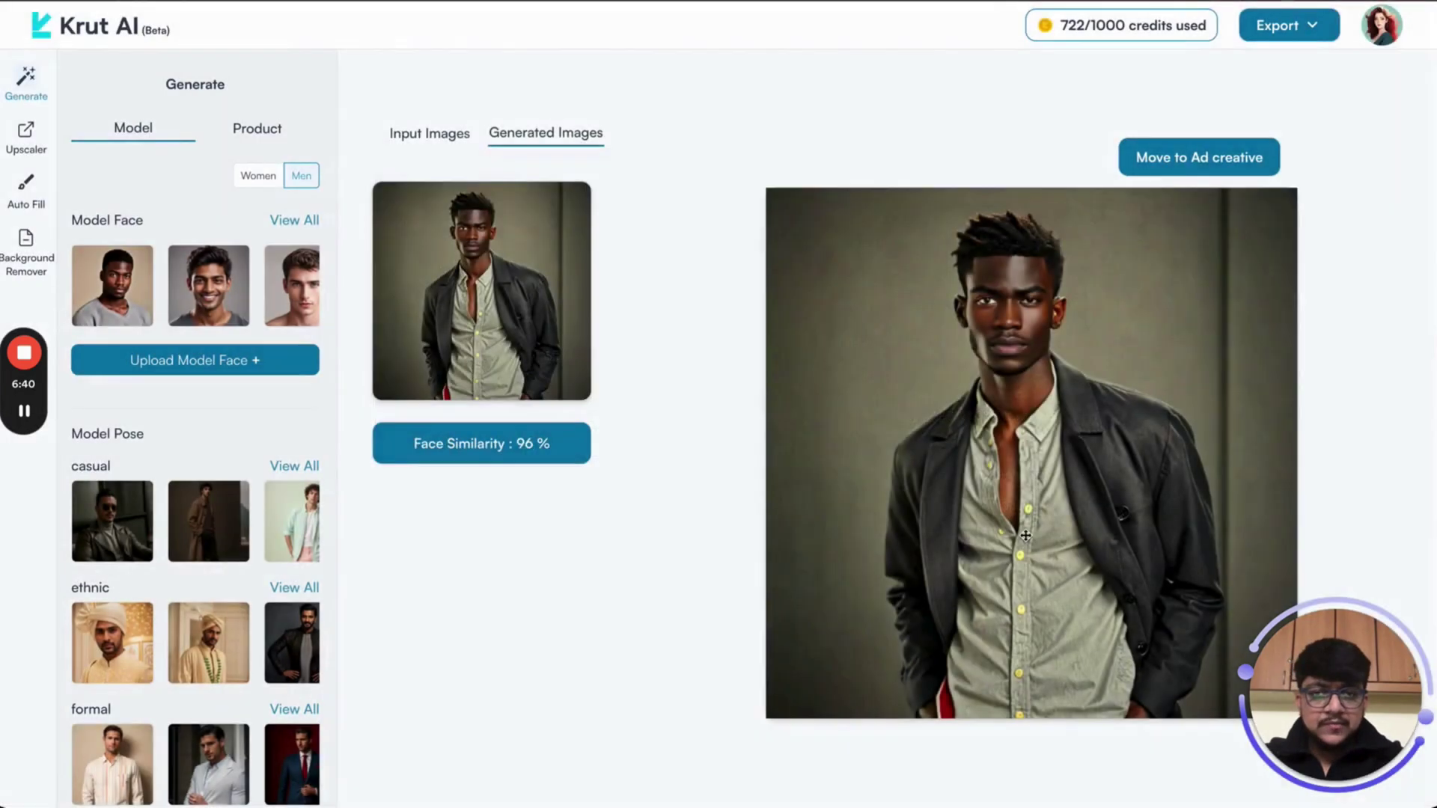
Generate a model from the uploaded face and the casual pose in a gray V-neck and white pants, and show it on the canvas
{"action": "left_click", "coordinate": [299, 467]}
{"action": "scroll", "coordinate": [257, 596], "scroll_direction": "down", "scroll_amount": 3}
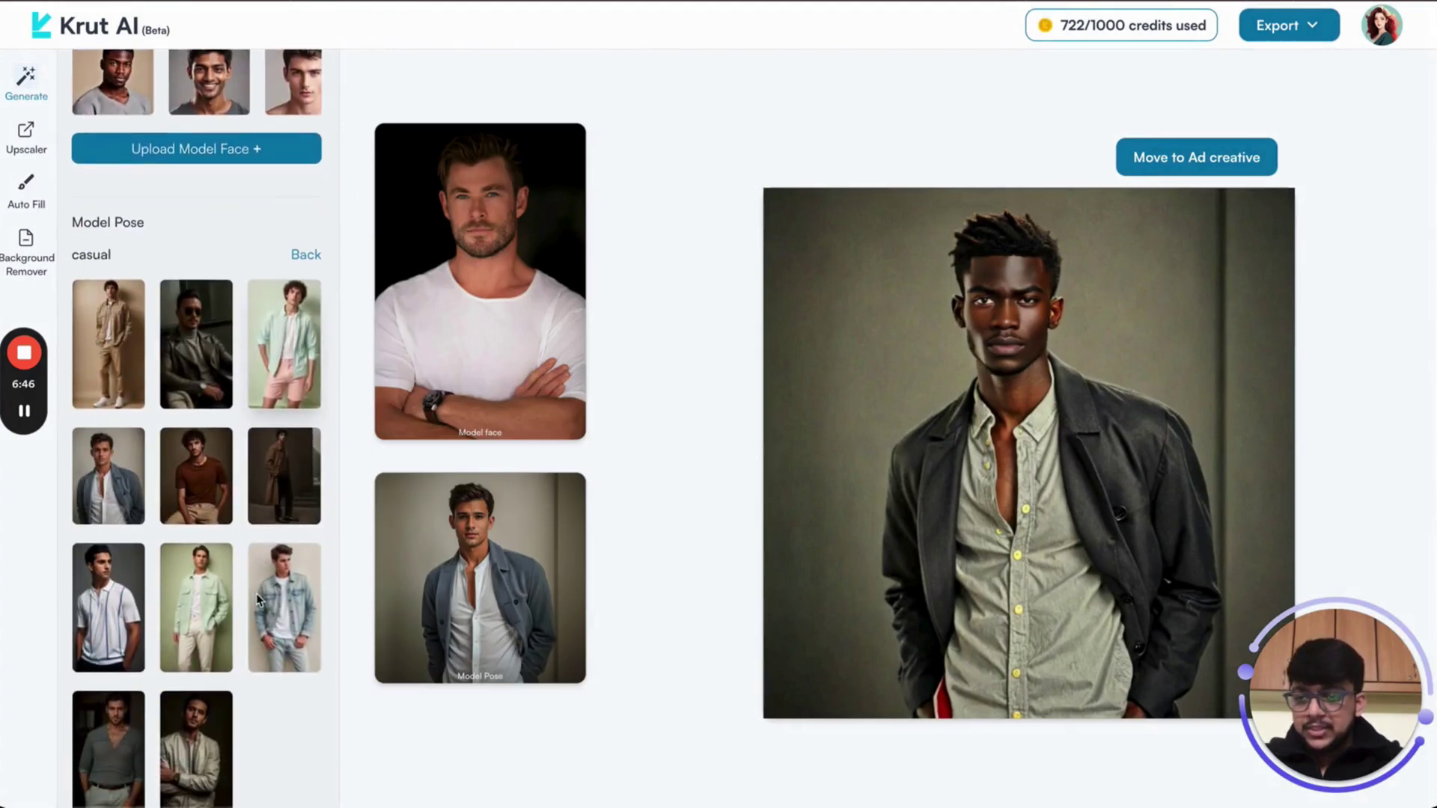
{"action": "scroll", "coordinate": [206, 591], "scroll_direction": "down", "scroll_amount": 3}
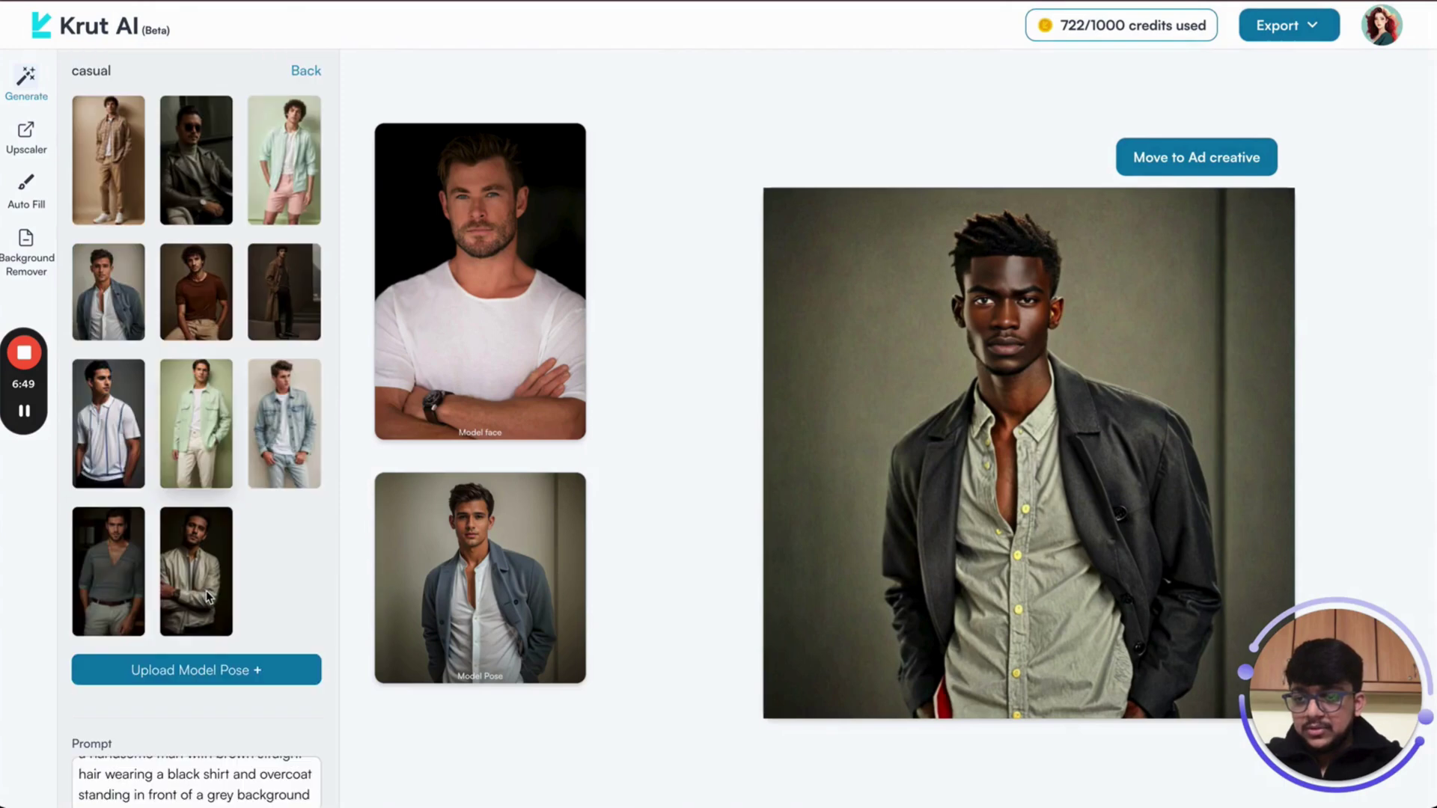
{"action": "left_click", "coordinate": [120, 582]}
{"action": "scroll", "coordinate": [149, 599], "scroll_direction": "down", "scroll_amount": 2}
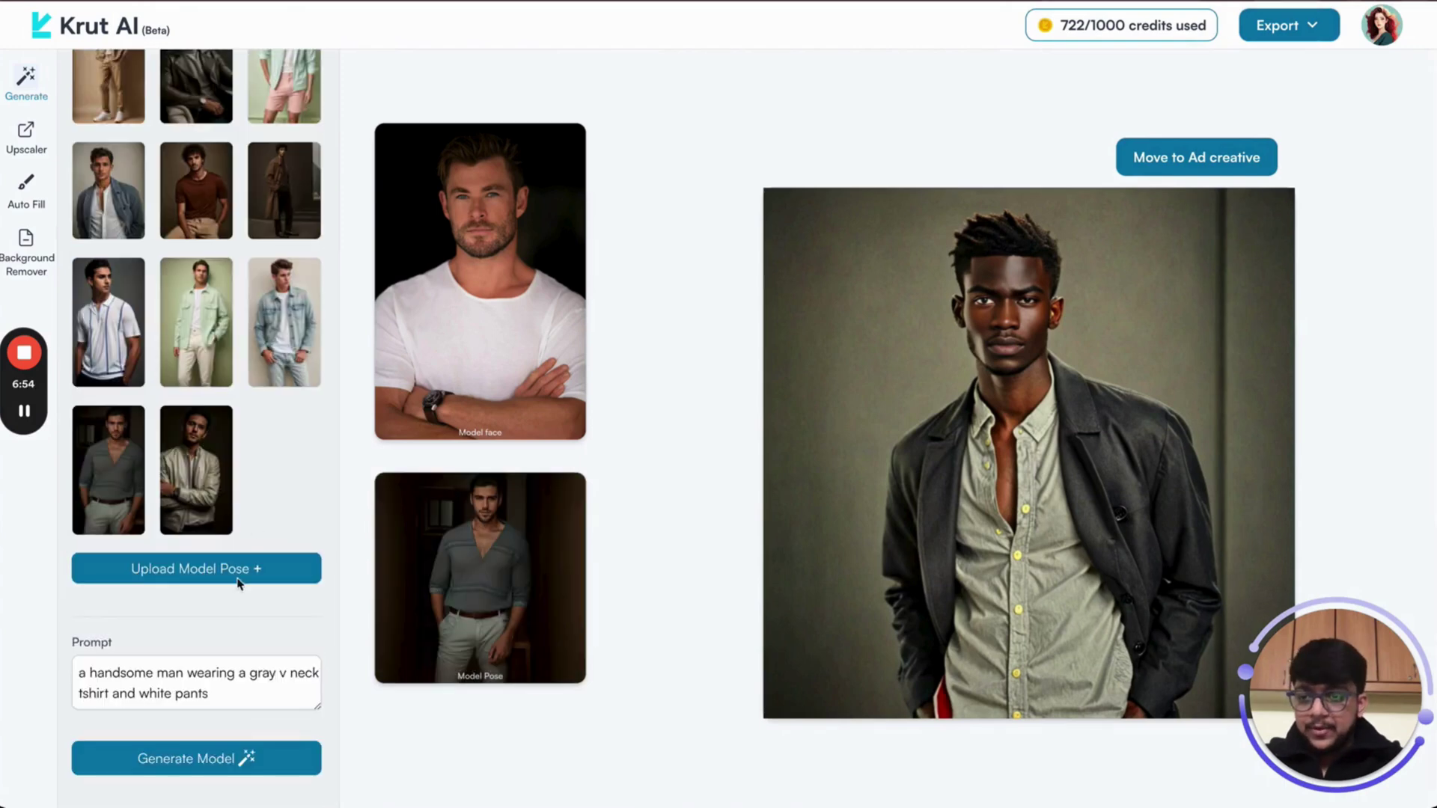
{"action": "left_click", "coordinate": [196, 759]}
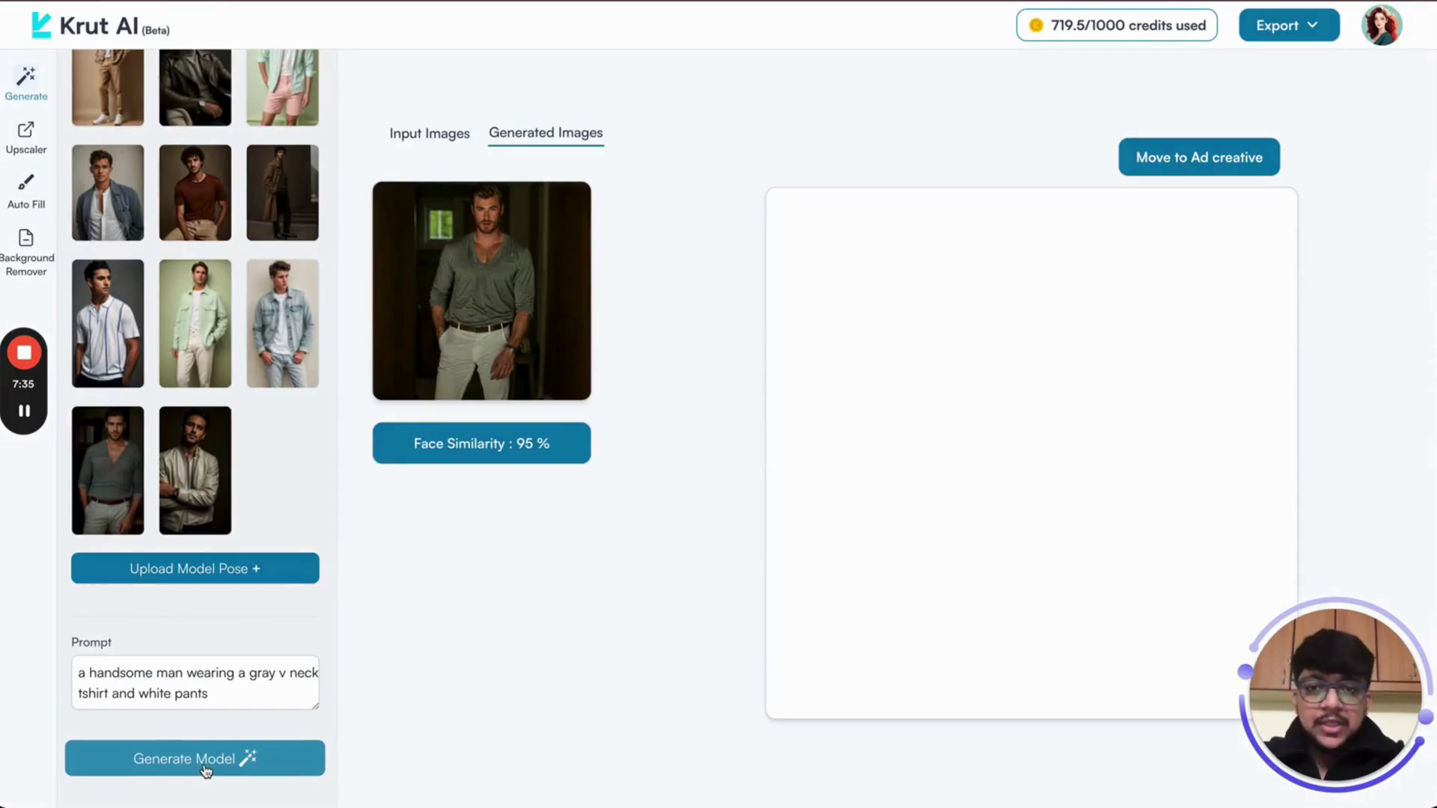
{"action": "left_click", "coordinate": [501, 335]}
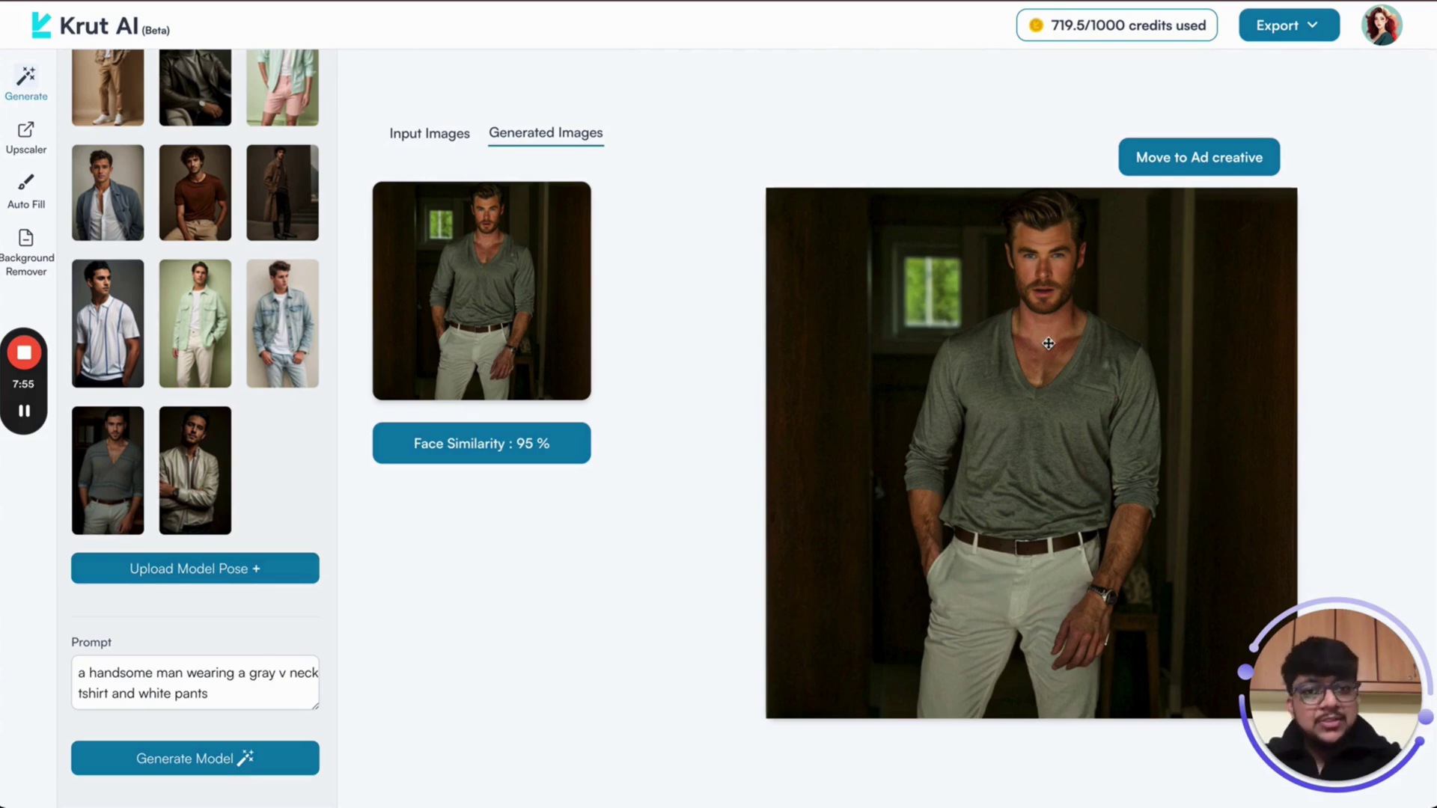
Switch to women's models and choose the smiling face with short brown hair and black straps from the full face collection
{"action": "scroll", "coordinate": [263, 465], "scroll_direction": "up", "scroll_amount": 2}
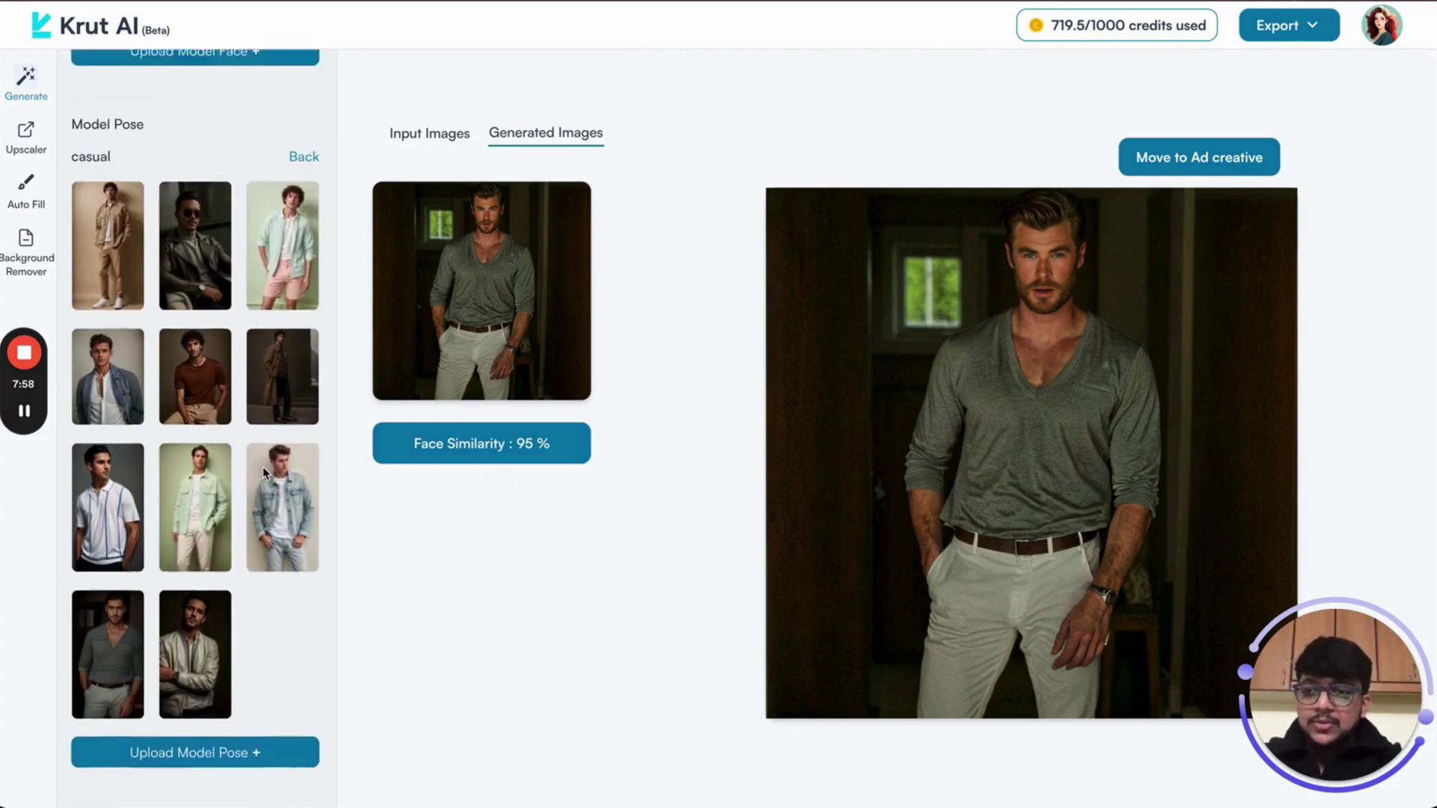
{"action": "scroll", "coordinate": [263, 465], "scroll_direction": "up", "scroll_amount": 3}
{"action": "left_click", "coordinate": [260, 176]}
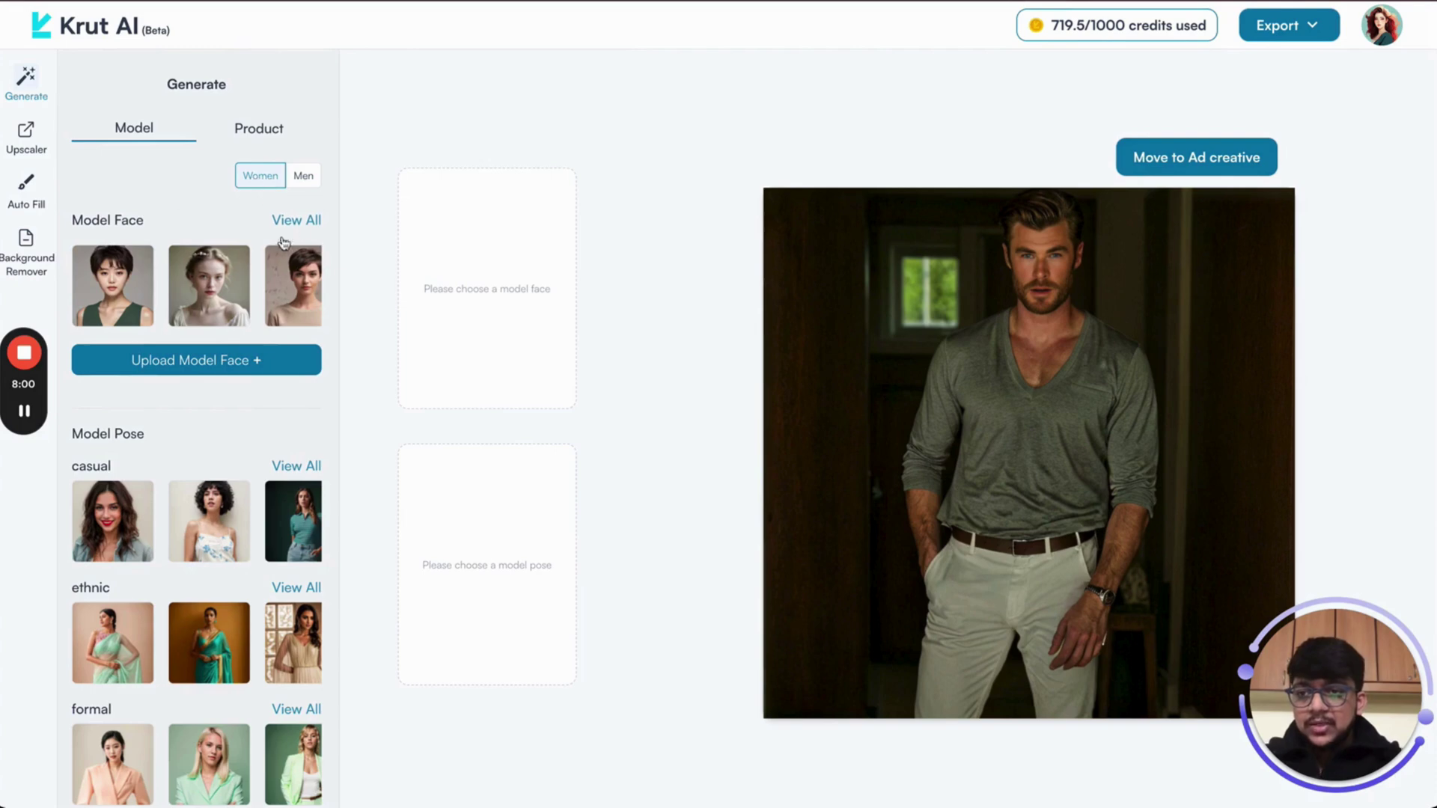
{"action": "left_click", "coordinate": [306, 221]}
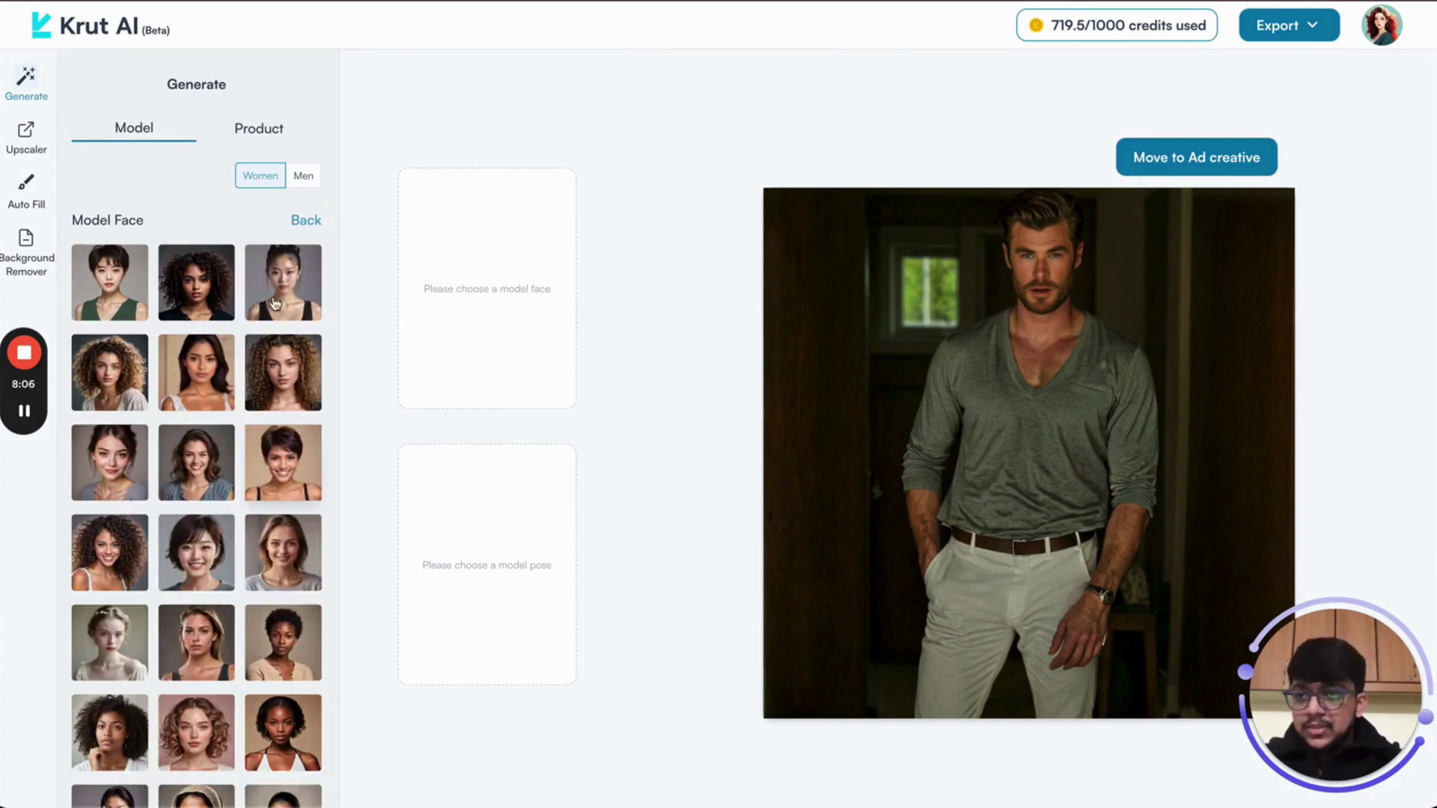
{"action": "left_click", "coordinate": [282, 472]}
{"action": "left_click", "coordinate": [306, 221]}
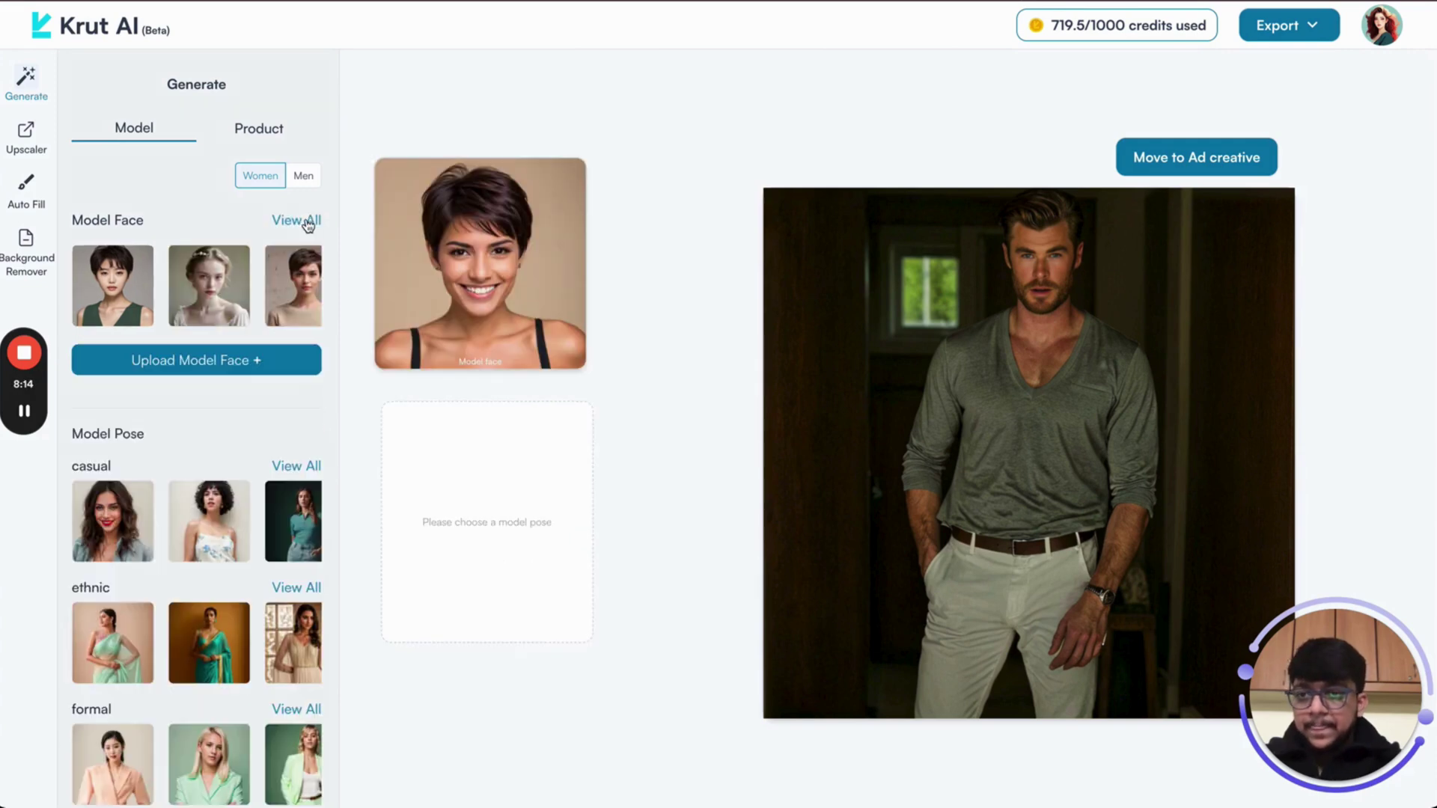
Generate a model using the formal pose of the blonde woman in a cream turtleneck, and show the result on the canvas
{"action": "scroll", "coordinate": [242, 588], "scroll_direction": "down", "scroll_amount": 3}
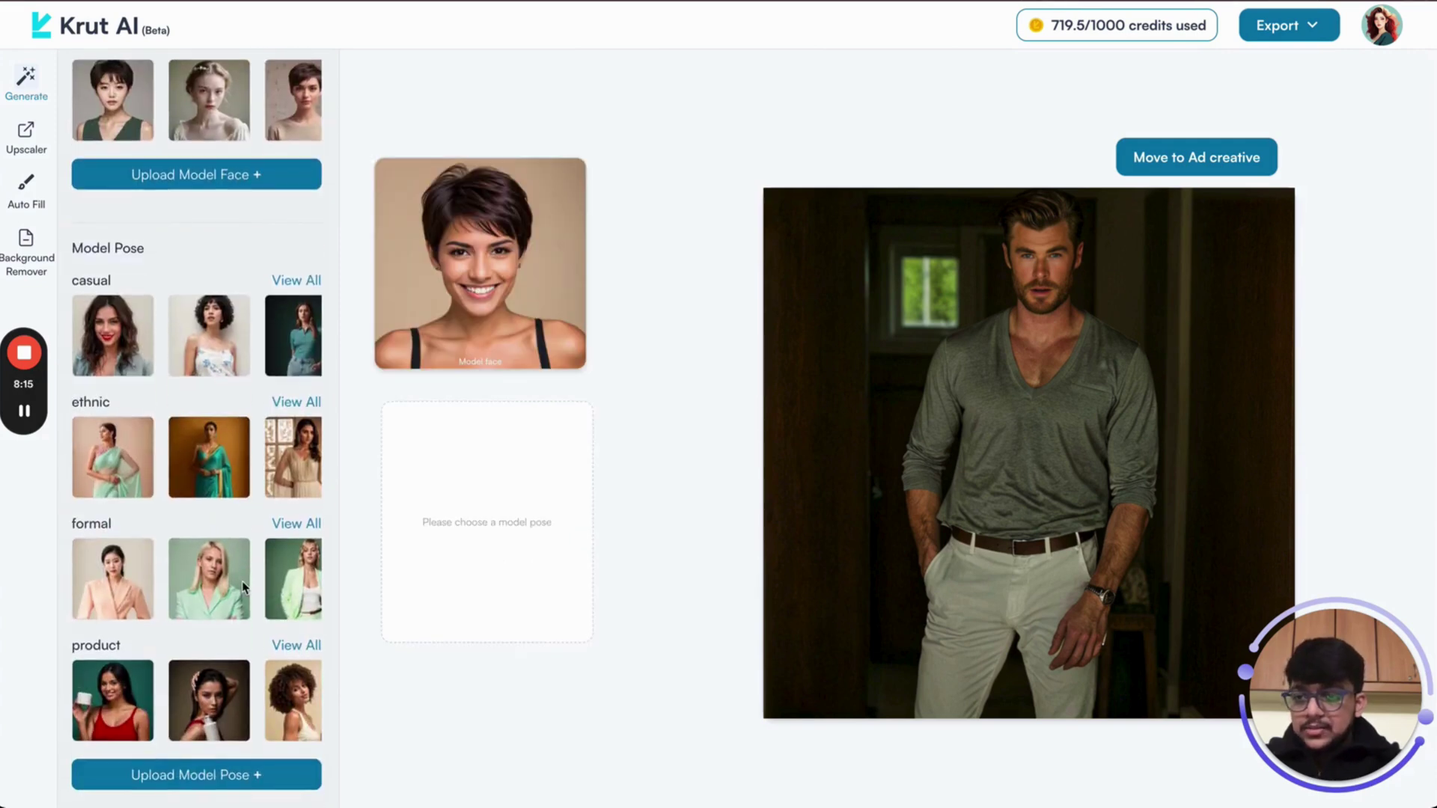
{"action": "left_click", "coordinate": [290, 525]}
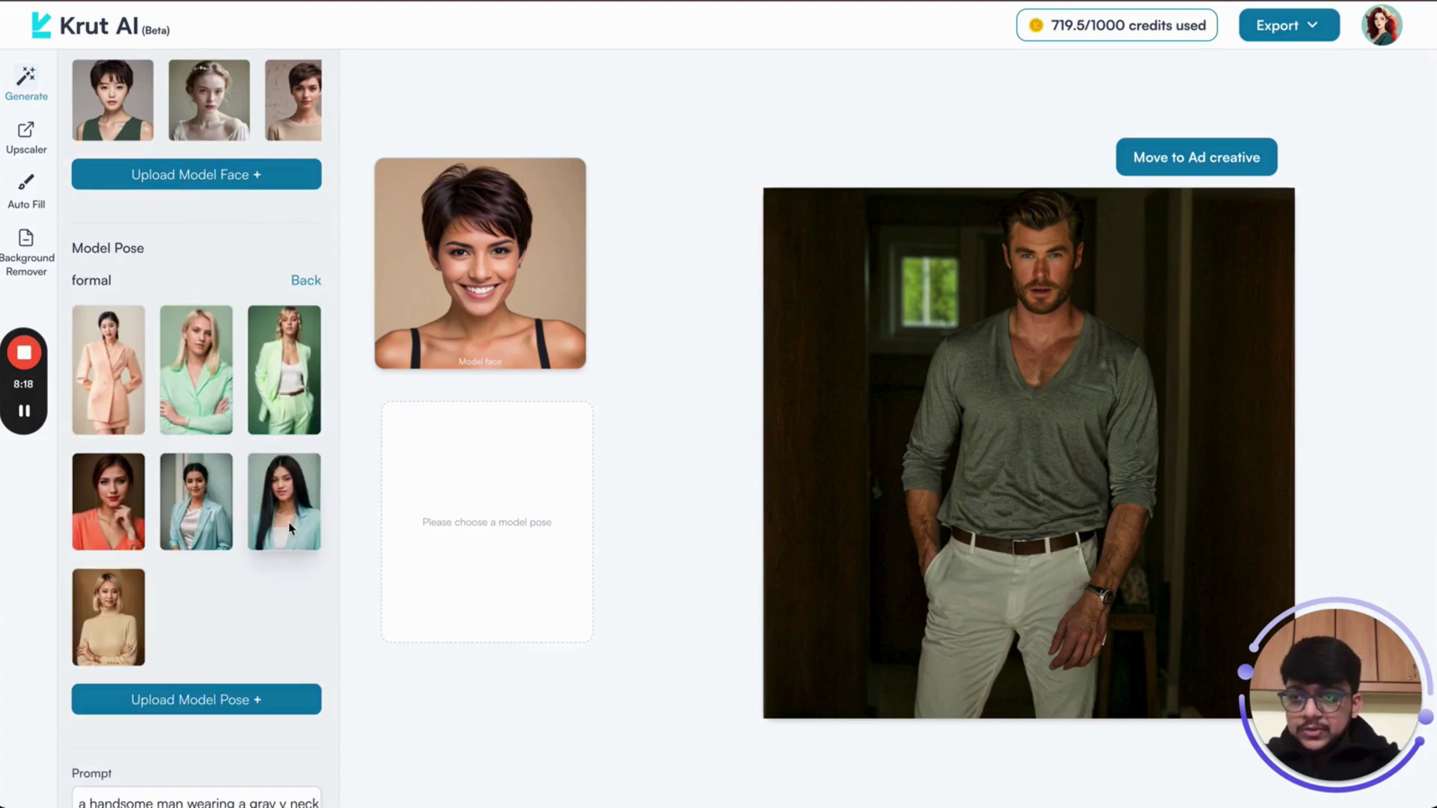
{"action": "left_click", "coordinate": [106, 621]}
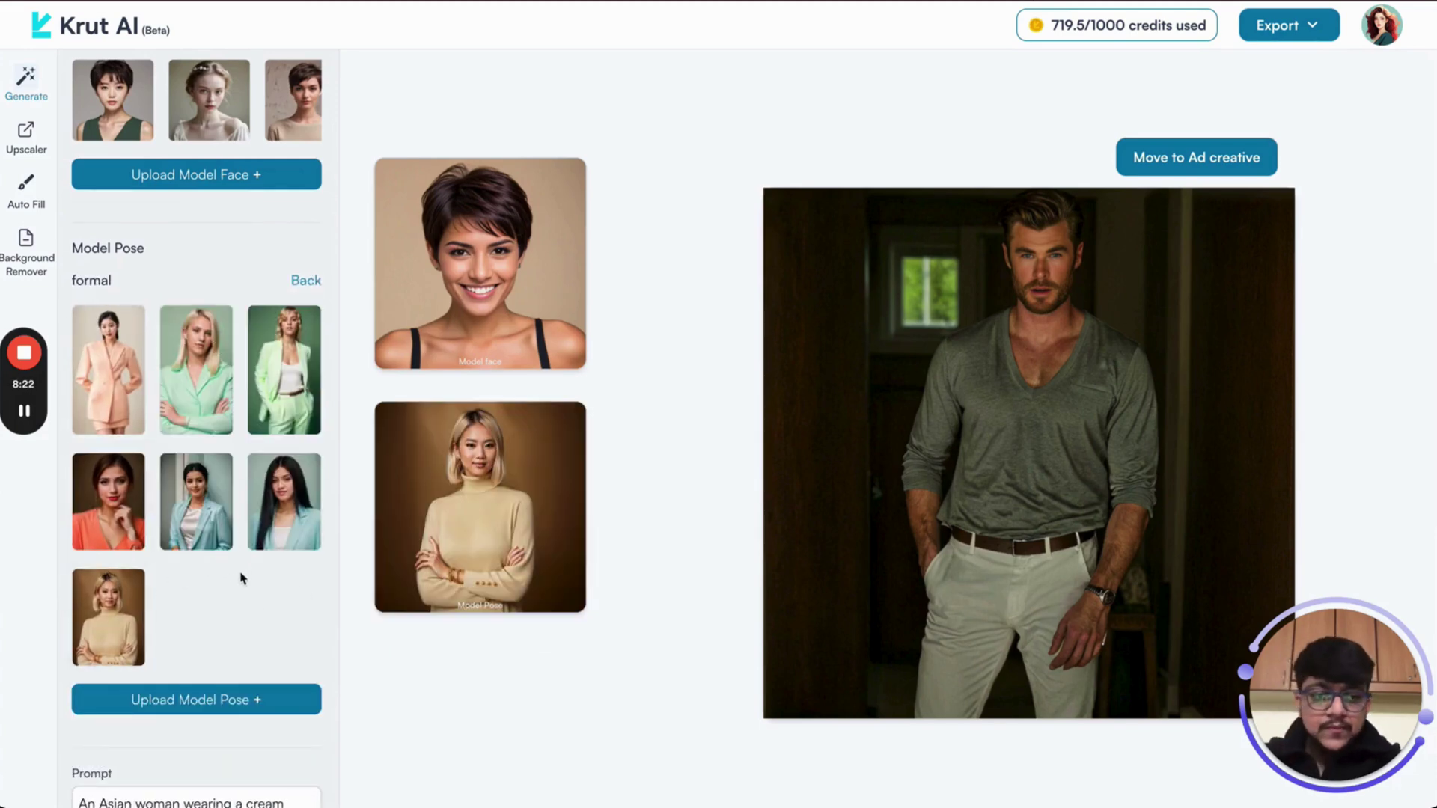
{"action": "scroll", "coordinate": [240, 606], "scroll_direction": "down", "scroll_amount": 2}
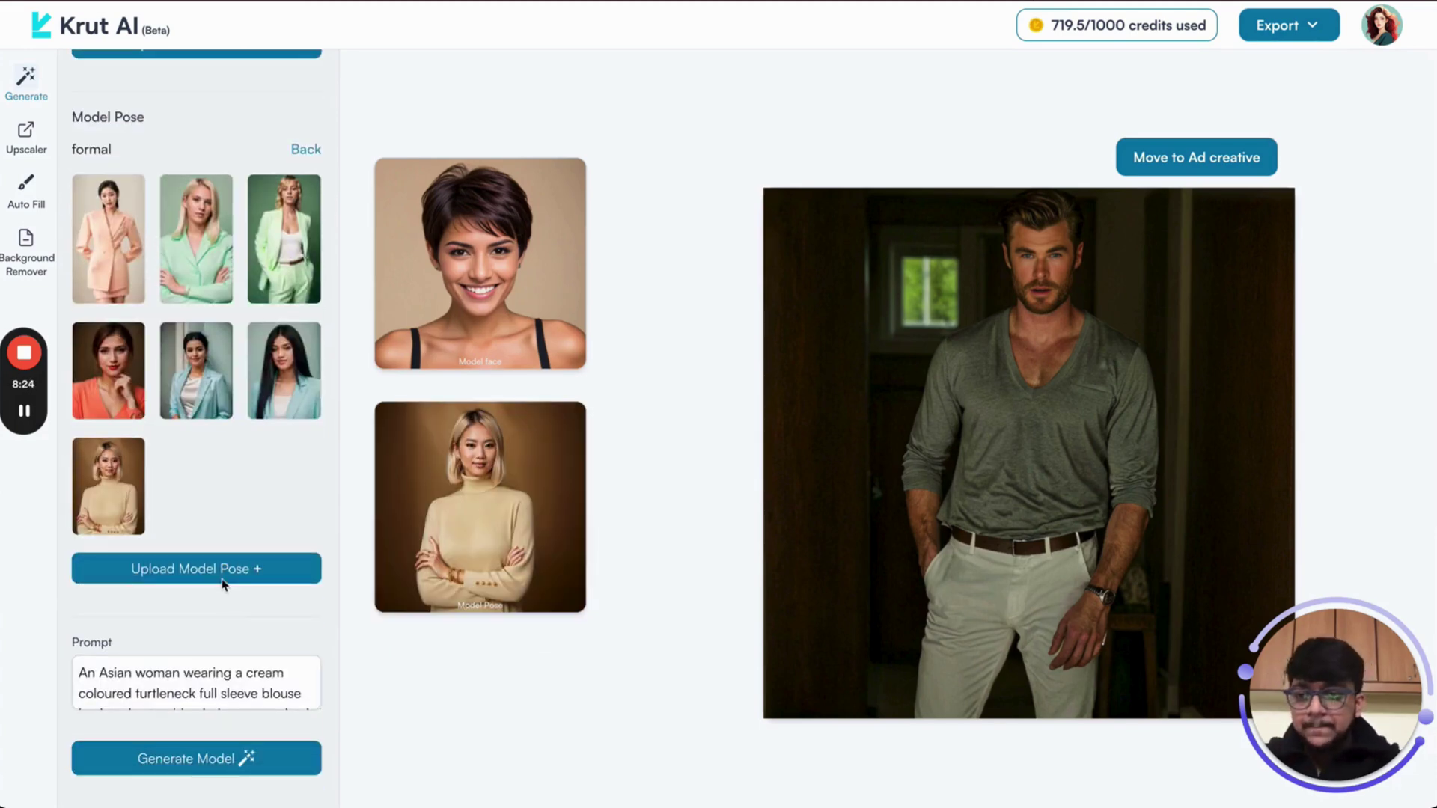
{"action": "left_click", "coordinate": [205, 762]}
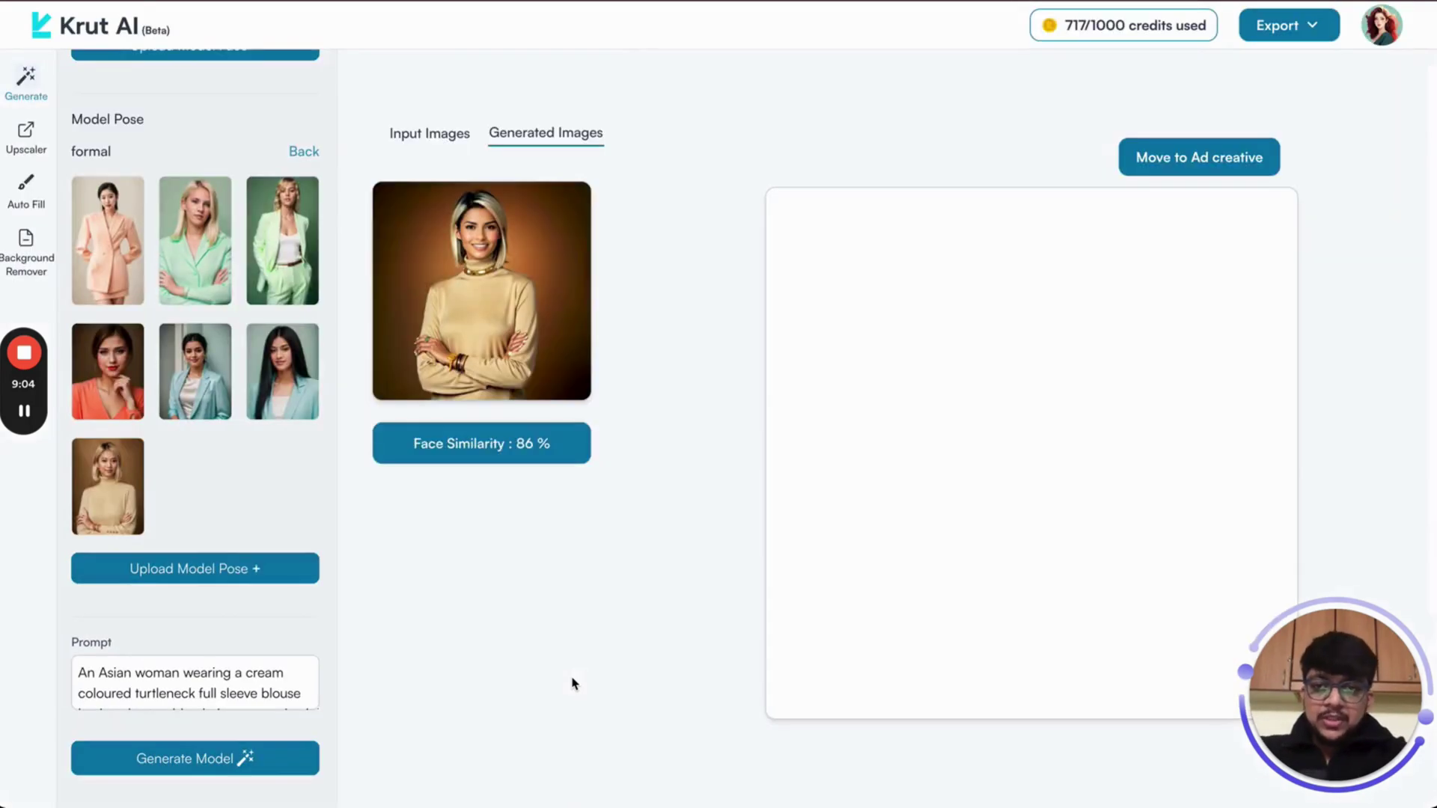
{"action": "left_click", "coordinate": [498, 329]}
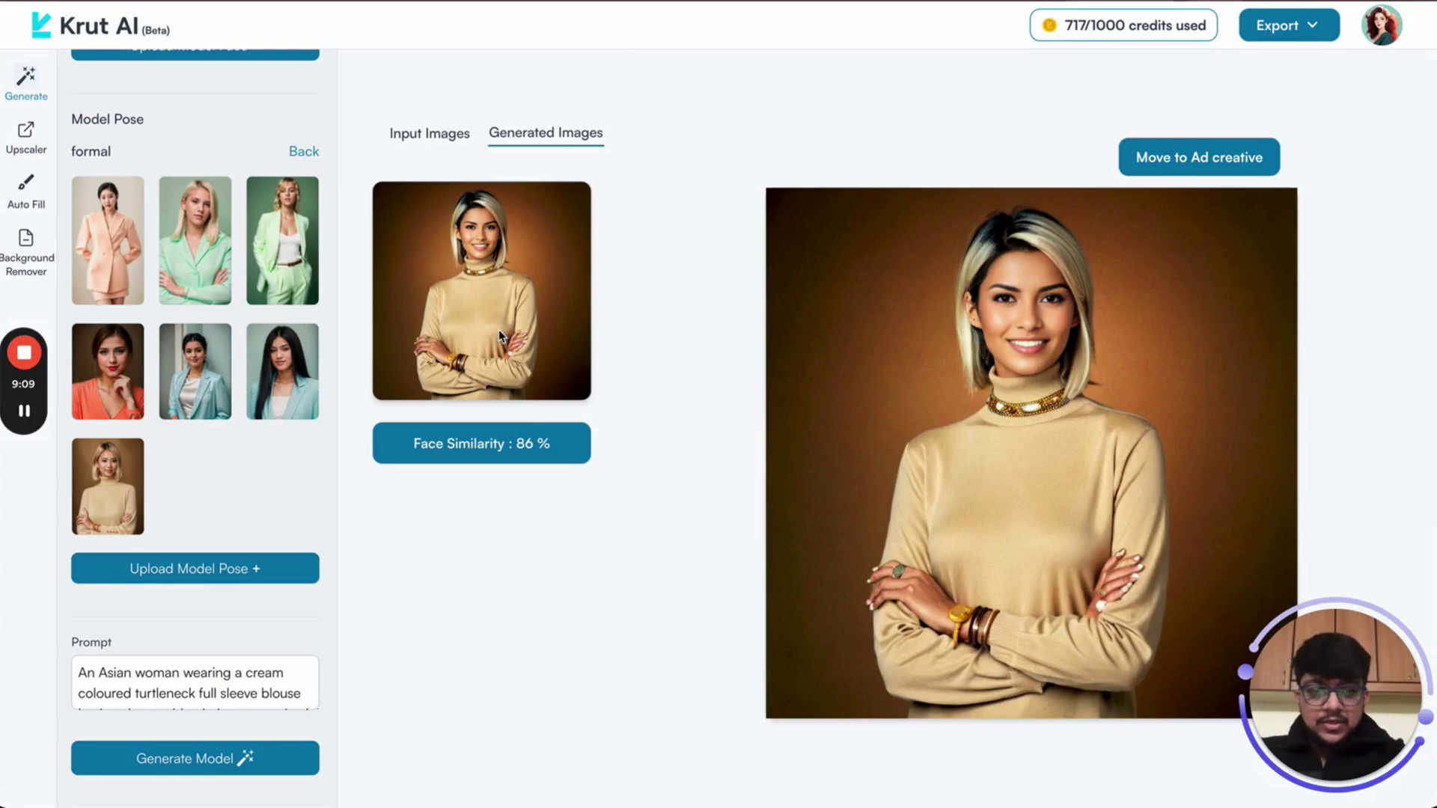
Compare the input face and pose images with the generated turtleneck image, ending on the input images
{"action": "left_click", "coordinate": [424, 142]}
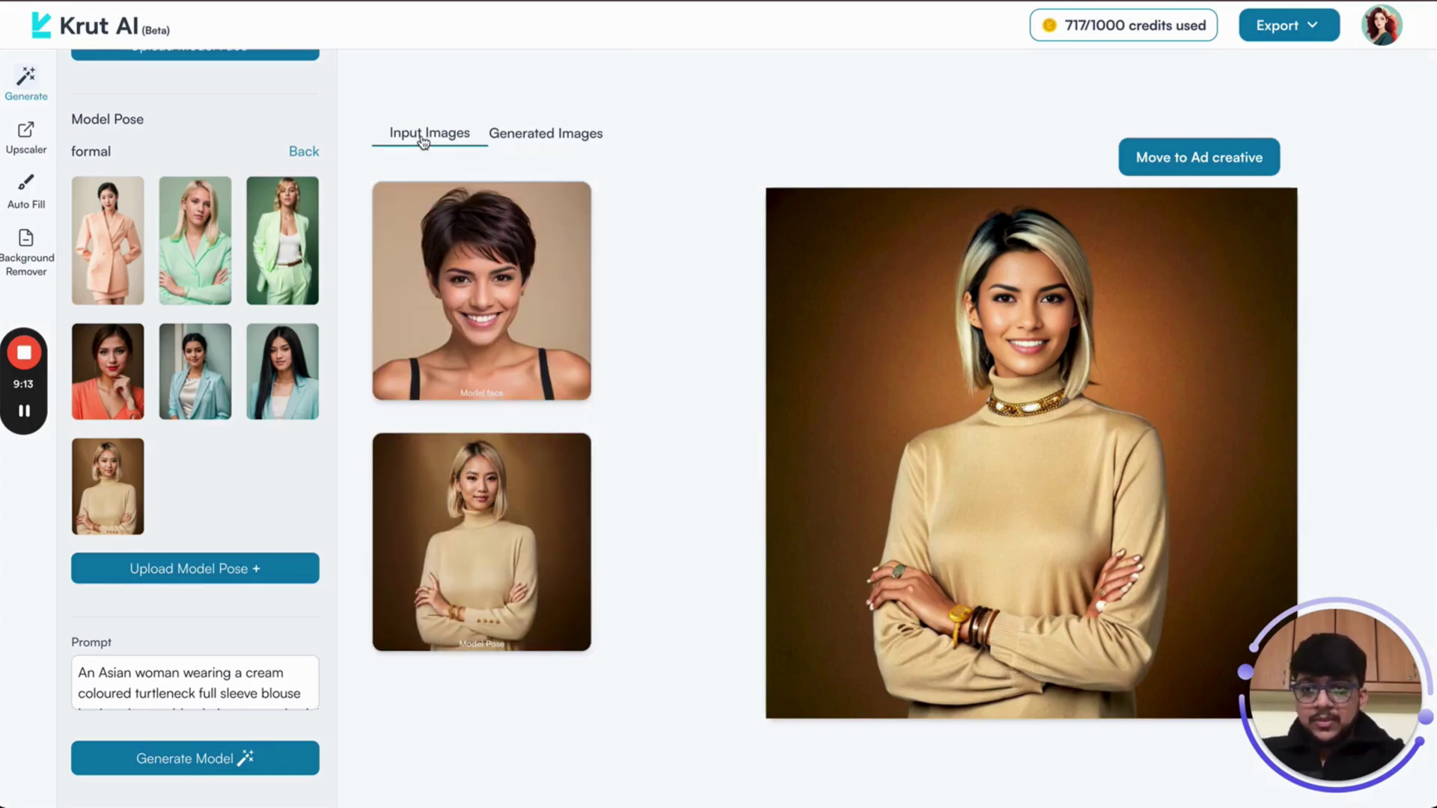
{"action": "left_click", "coordinate": [555, 139]}
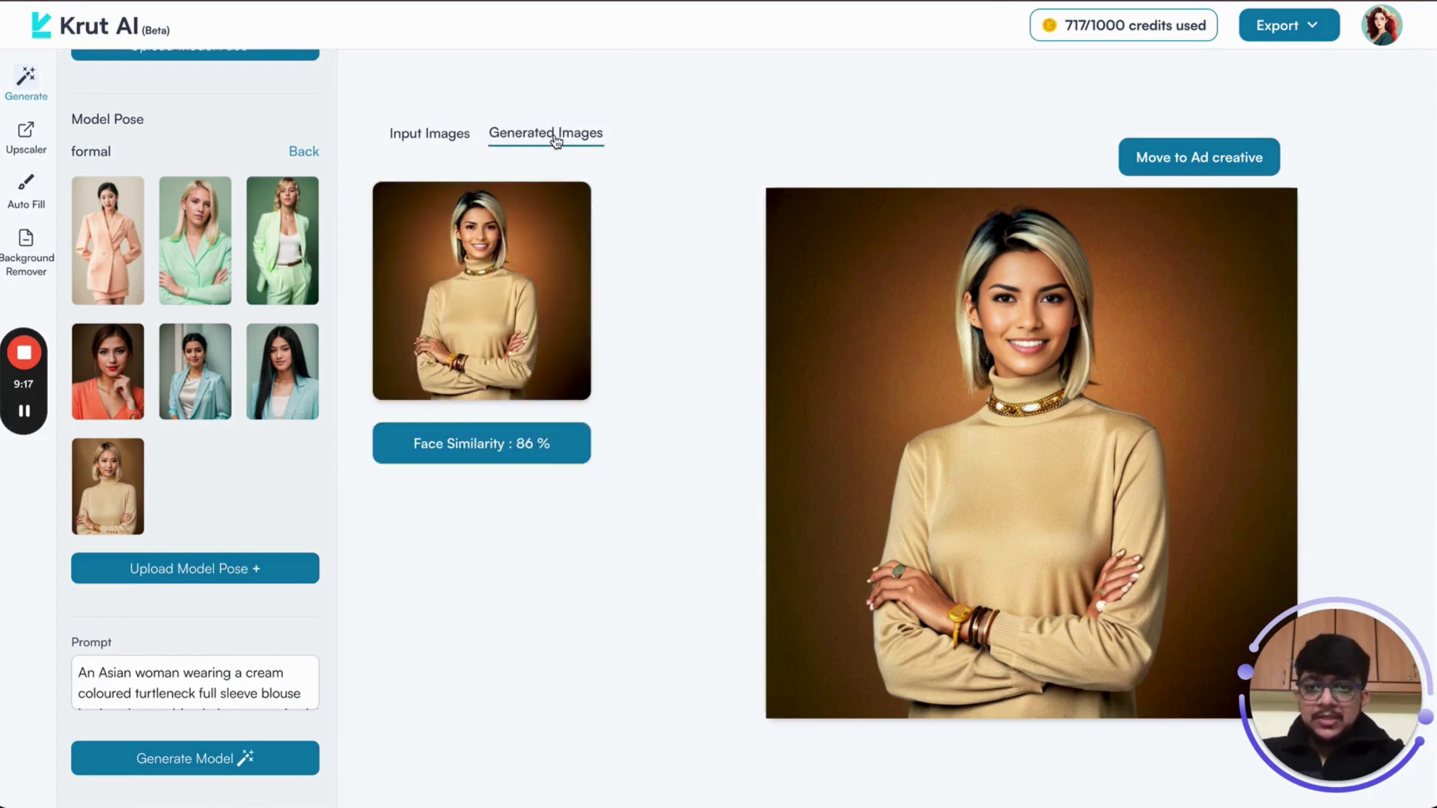
{"action": "left_click", "coordinate": [434, 141]}
{"action": "scroll", "coordinate": [263, 77], "scroll_direction": "up", "scroll_amount": 4}
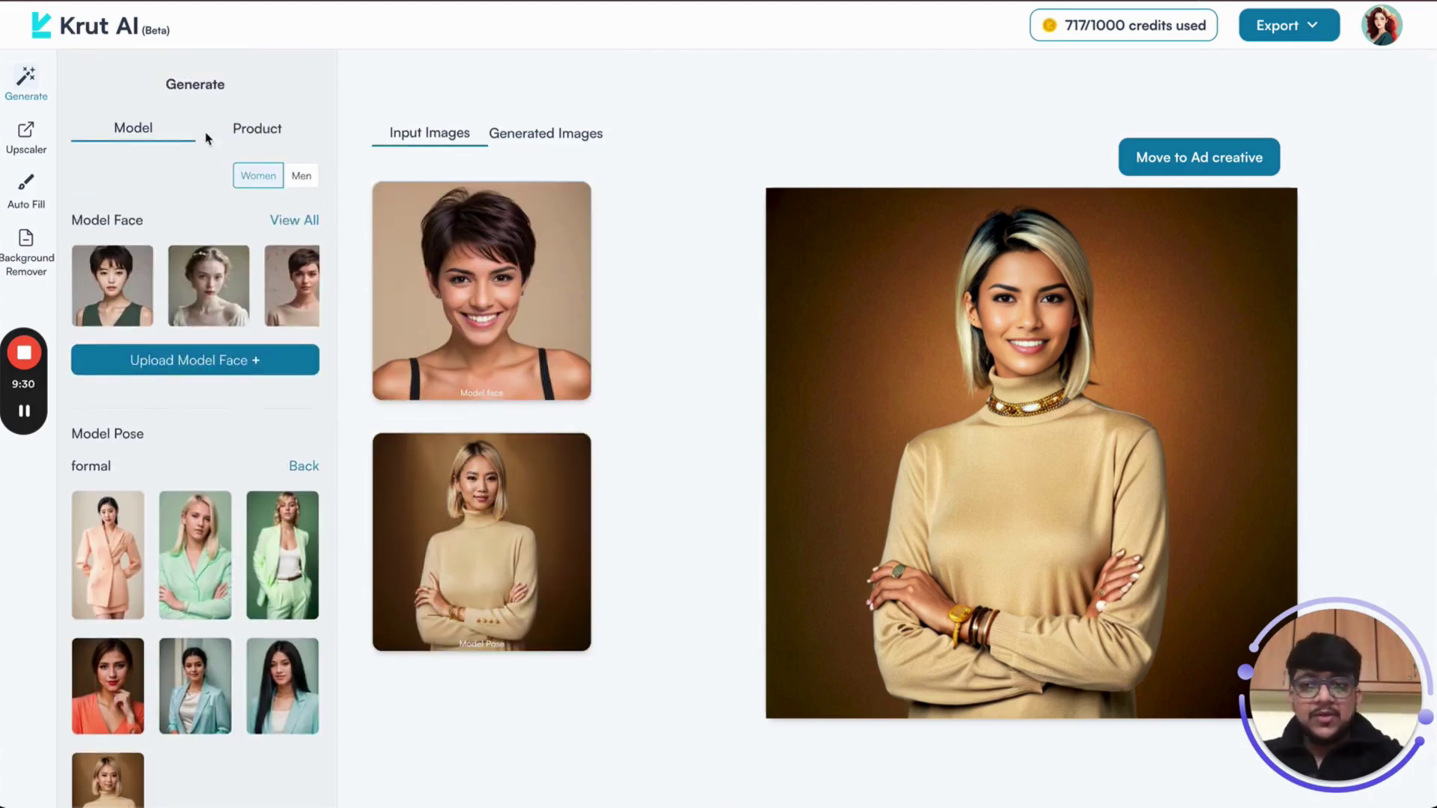